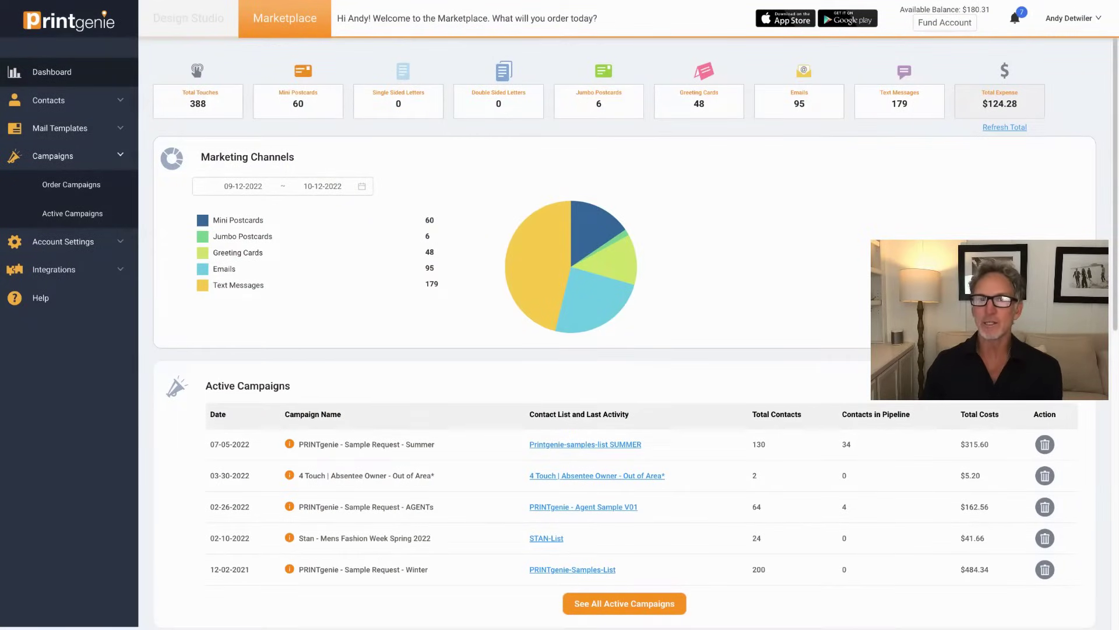
{"action": "scroll", "coordinate": [823, 457], "scroll_direction": "down", "scroll_amount": 3}
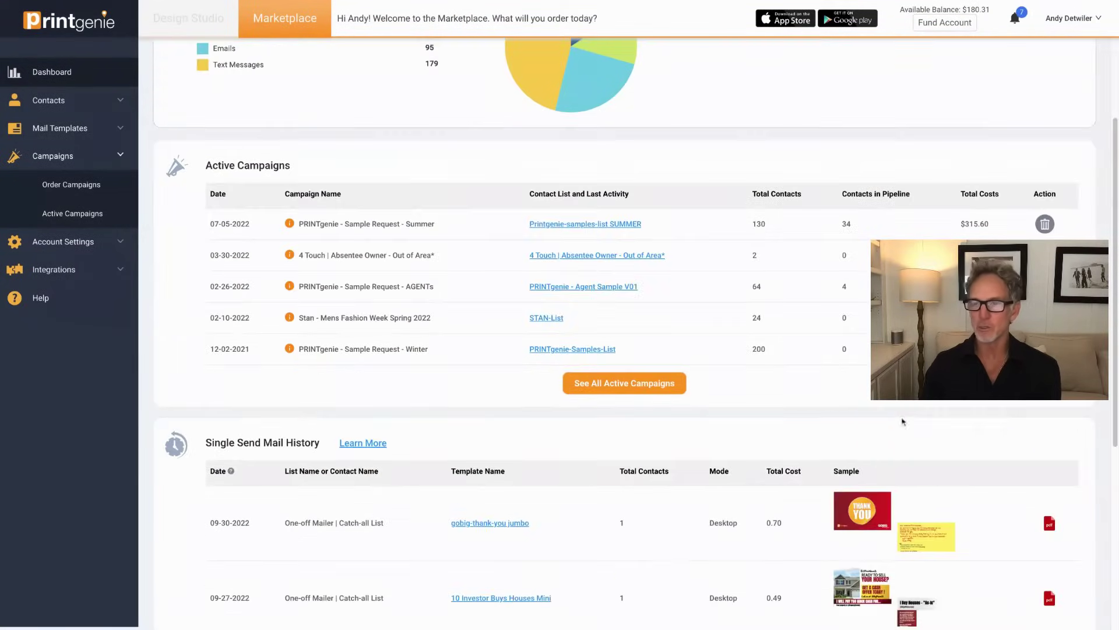
{"action": "scroll", "coordinate": [912, 452], "scroll_direction": "down", "scroll_amount": 3}
{"action": "scroll", "coordinate": [805, 319], "scroll_direction": "up", "scroll_amount": 6}
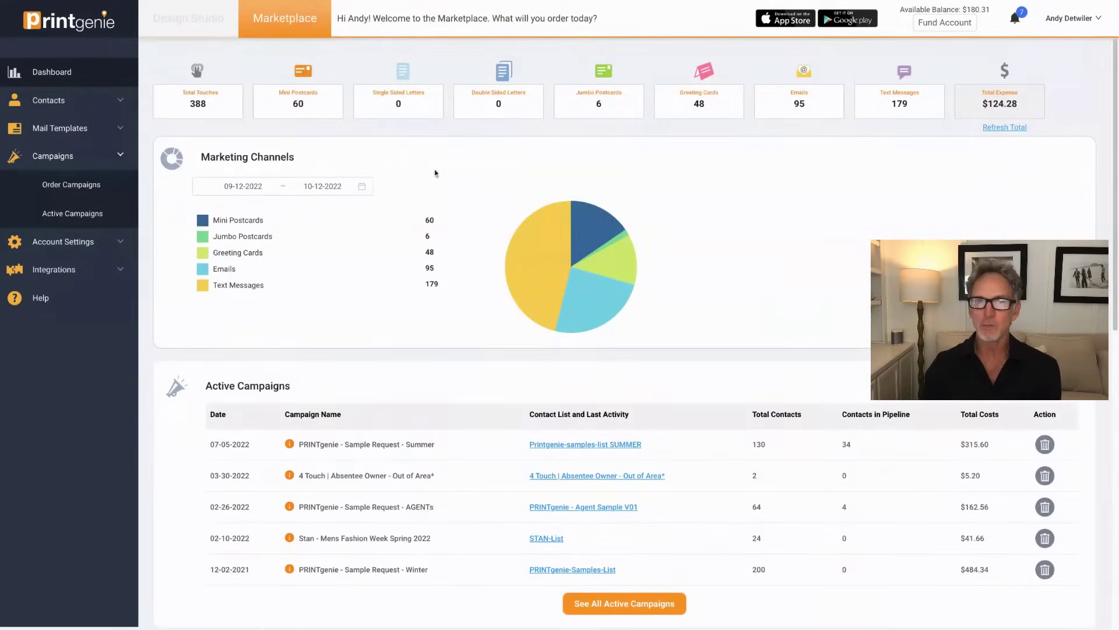
Step: Show mail templates 60 per page and preview the Investor Buys Houses and Absentee Owner templates
{"action": "left_click", "coordinate": [62, 128]}
{"action": "left_click", "coordinate": [73, 157]}
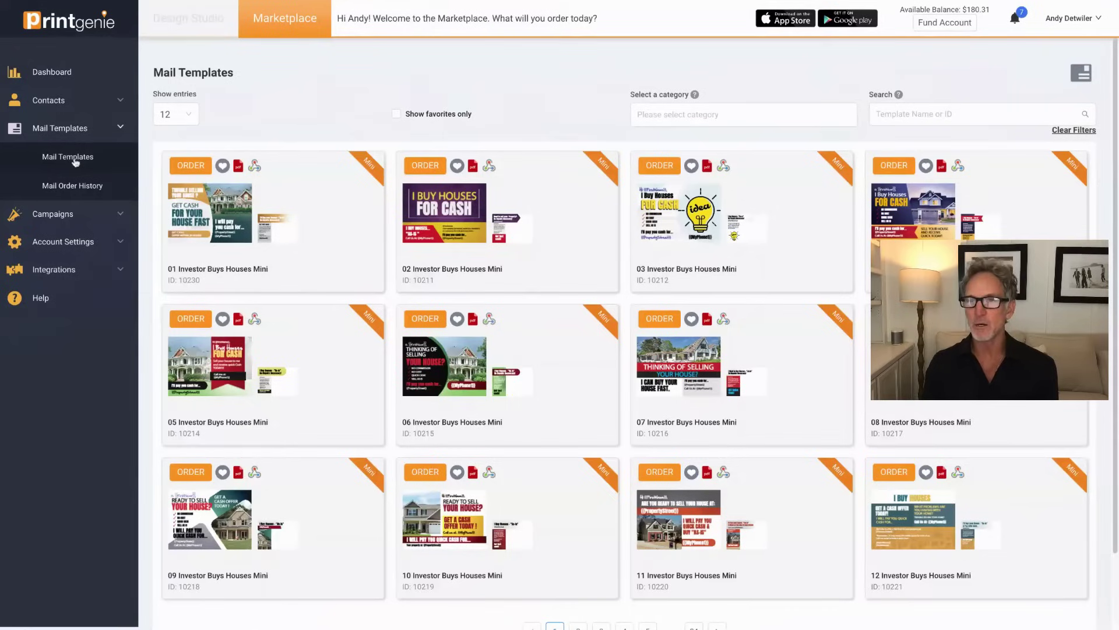
{"action": "left_click", "coordinate": [193, 116]}
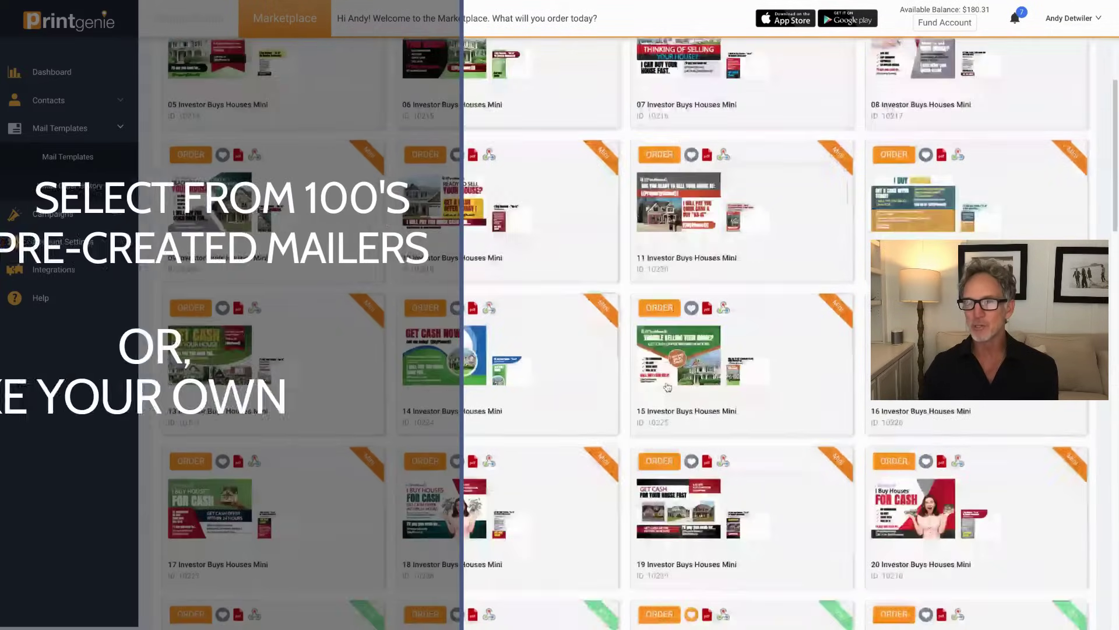
{"action": "scroll", "coordinate": [667, 387], "scroll_direction": "down", "scroll_amount": 3}
{"action": "scroll", "coordinate": [691, 411], "scroll_direction": "up", "scroll_amount": 5}
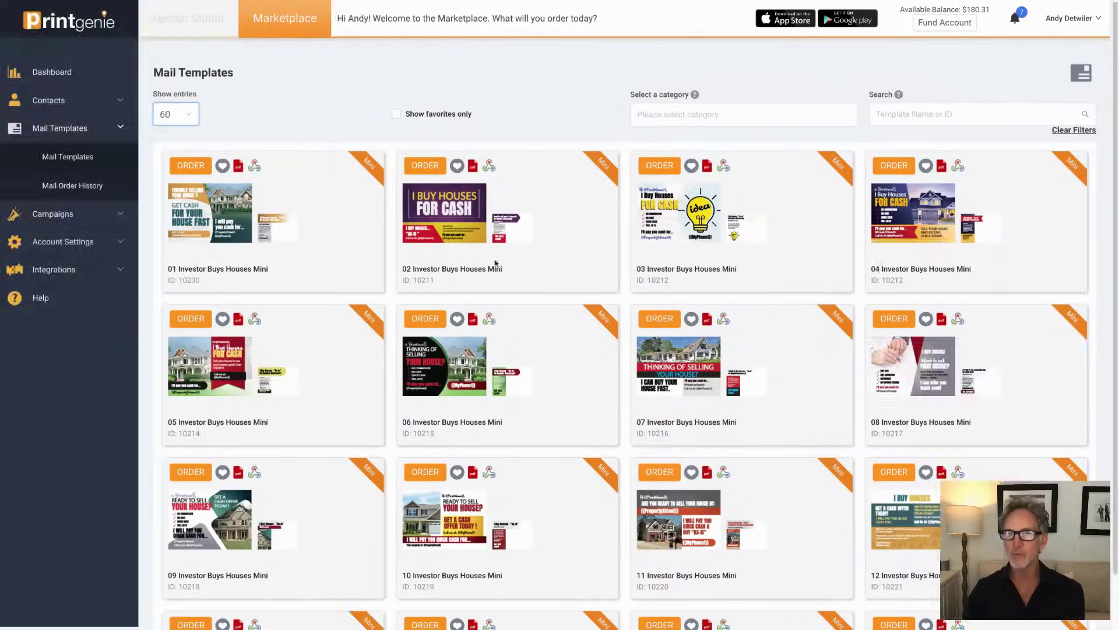
{"action": "left_click", "coordinate": [483, 264]}
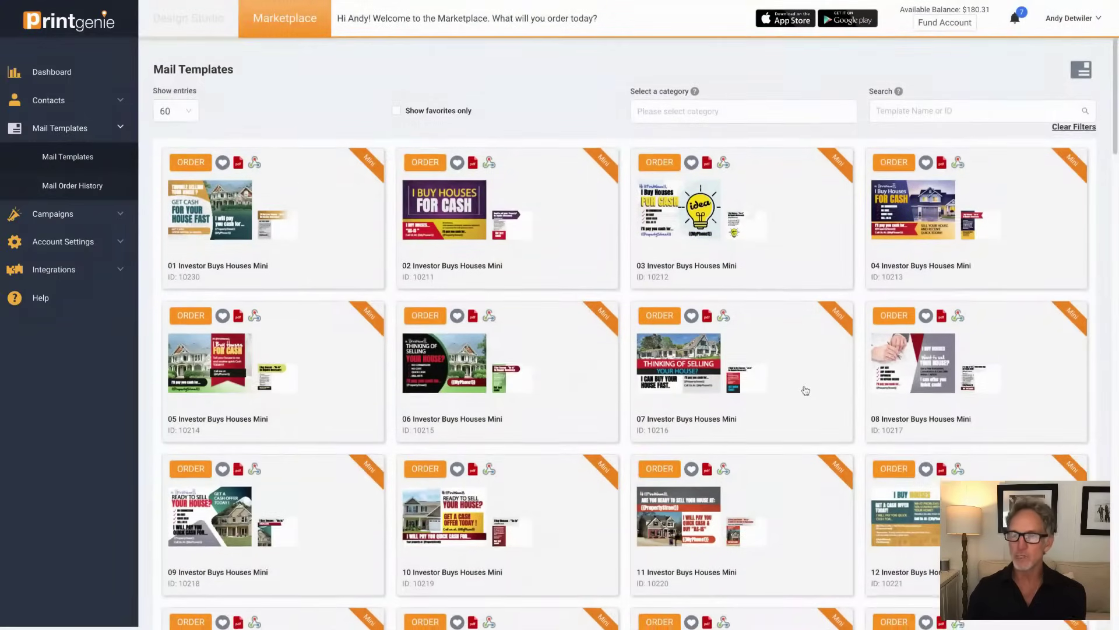
{"action": "scroll", "coordinate": [805, 387], "scroll_direction": "down", "scroll_amount": 1}
{"action": "scroll", "coordinate": [806, 390], "scroll_direction": "down", "scroll_amount": 3}
{"action": "scroll", "coordinate": [806, 391], "scroll_direction": "down", "scroll_amount": 4}
{"action": "scroll", "coordinate": [804, 388], "scroll_direction": "down", "scroll_amount": 2}
{"action": "left_click", "coordinate": [676, 325]}
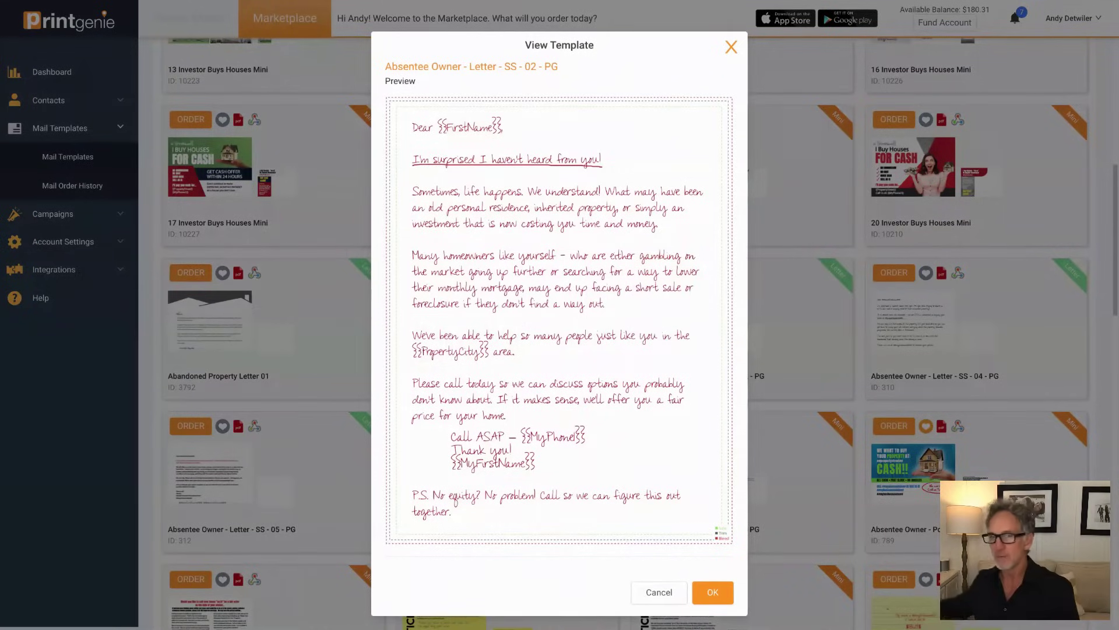
Step: Start ordering a mailer from the Absentee Owner letter, then close the recipient choice
{"action": "left_click", "coordinate": [660, 592]}
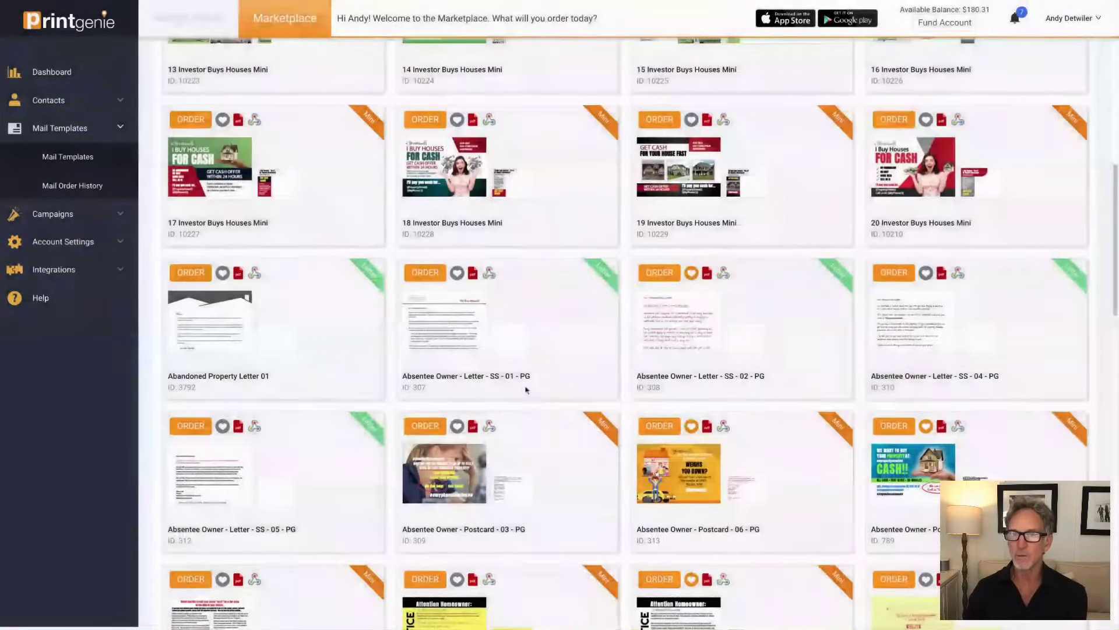
{"action": "left_click", "coordinate": [428, 279]}
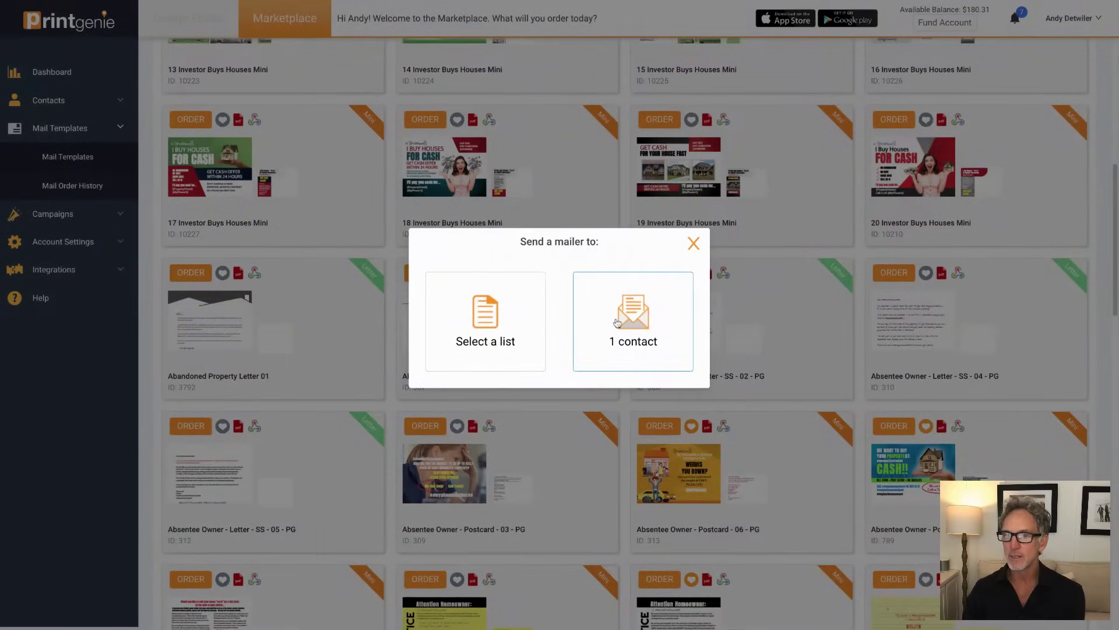
{"action": "left_click", "coordinate": [693, 243]}
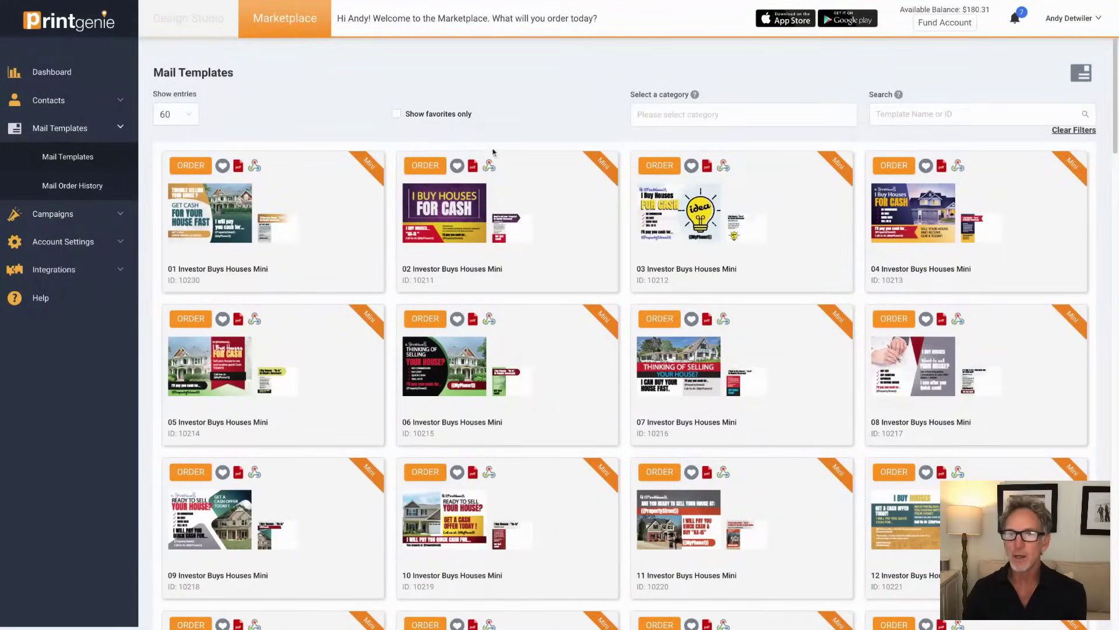
{"action": "scroll", "coordinate": [752, 369], "scroll_direction": "down", "scroll_amount": 5}
{"action": "scroll", "coordinate": [840, 262], "scroll_direction": "up", "scroll_amount": 5}
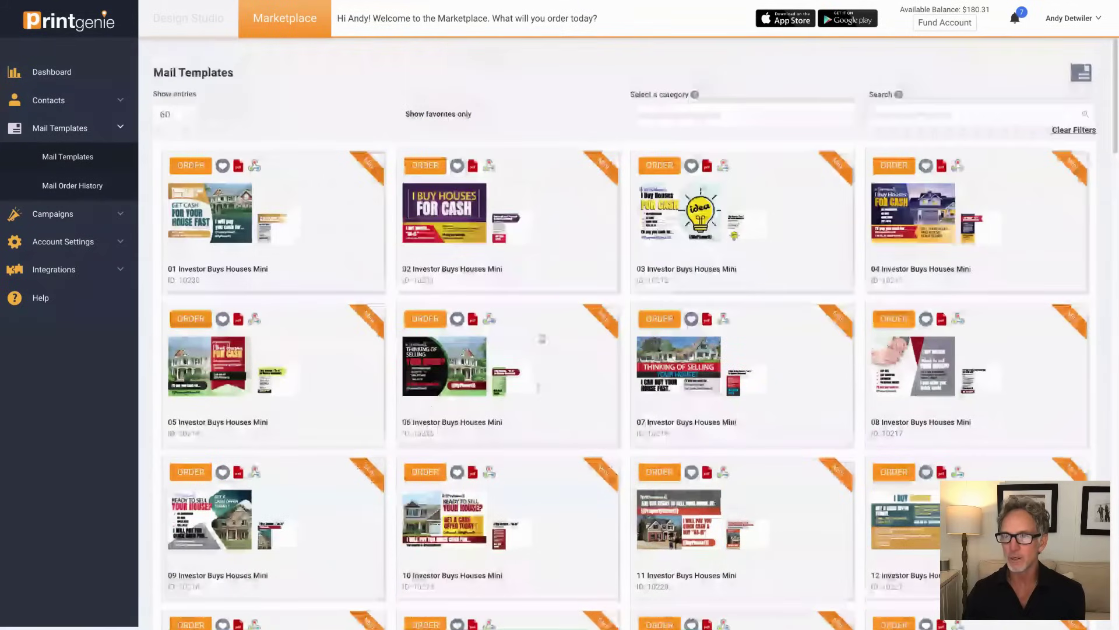
Step: Search templates for 'probate' and preview the Probate - Jumbo eBook V1a - Investor template
{"action": "left_click", "coordinate": [917, 114]}
{"action": "type", "text": "probate"}
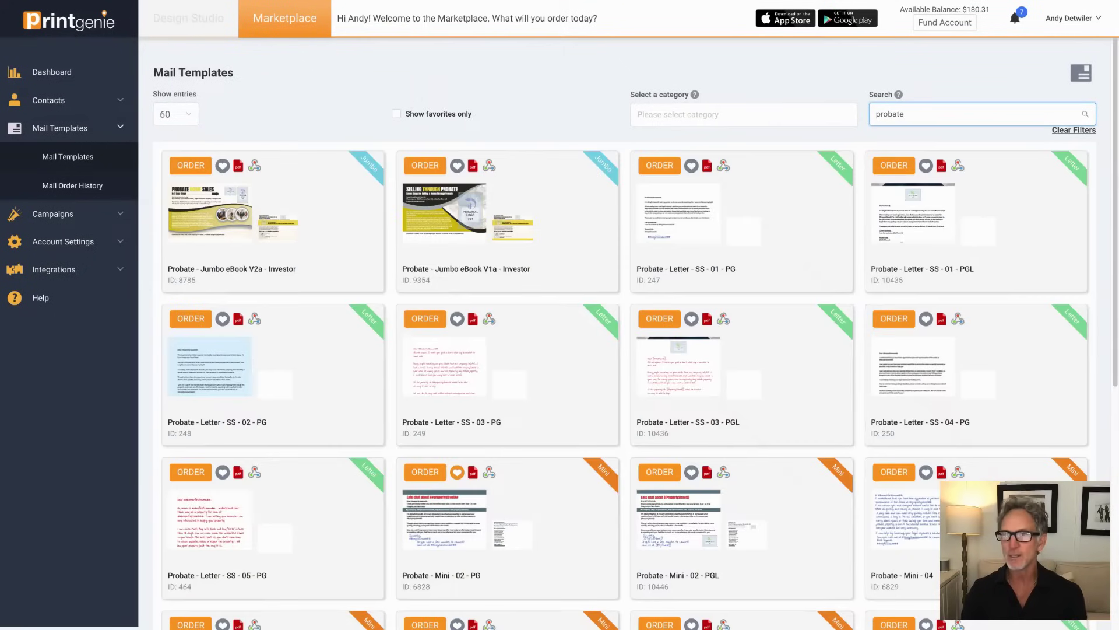
{"action": "left_click", "coordinate": [440, 229]}
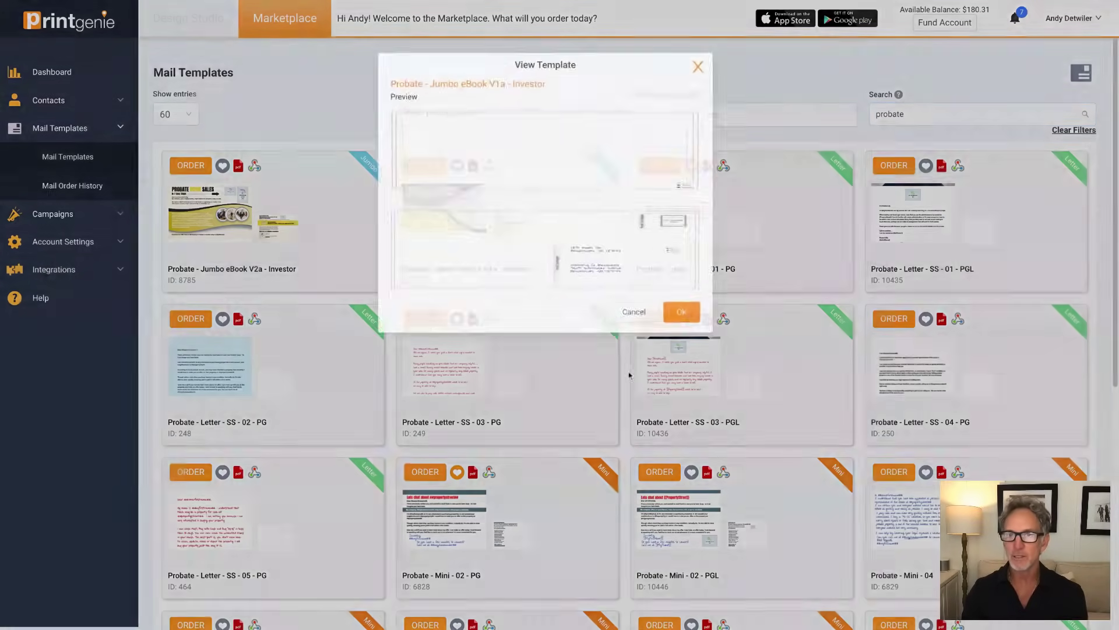
{"action": "left_click", "coordinate": [726, 48]}
Step: Copy a probate template's webhook URL and close the webhook dialog
{"action": "left_click", "coordinate": [489, 166]}
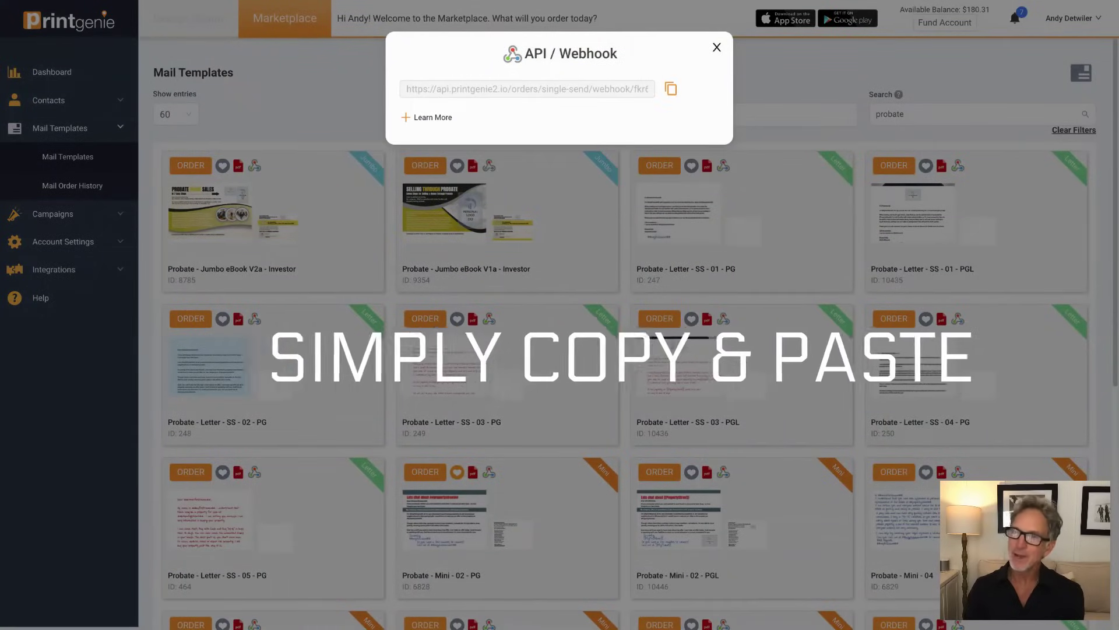
{"action": "left_click", "coordinate": [671, 91]}
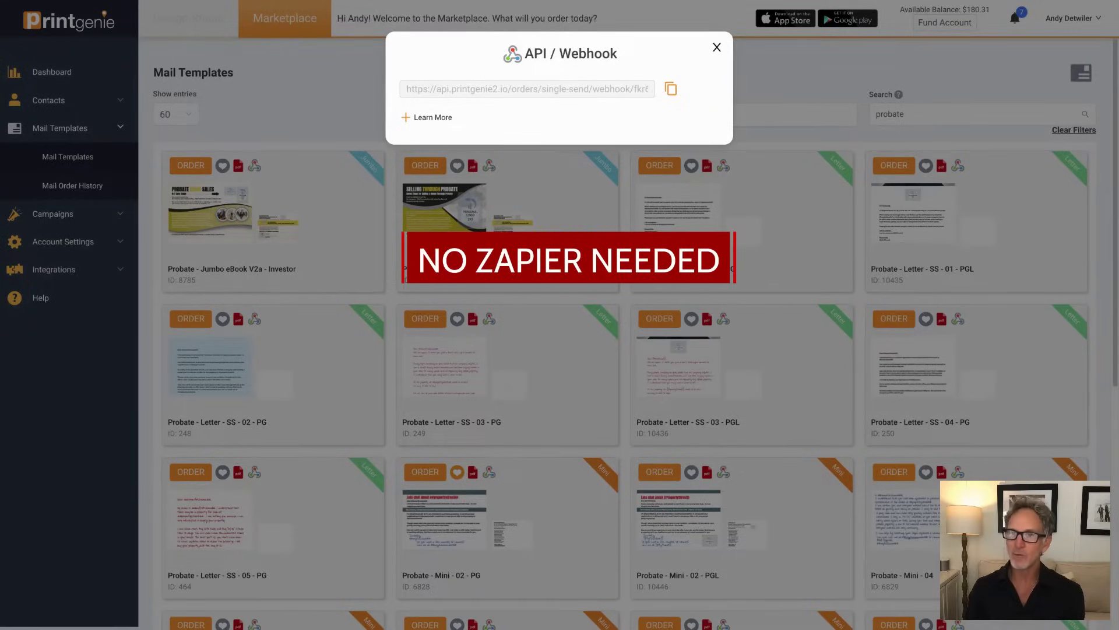
{"action": "left_click", "coordinate": [717, 48]}
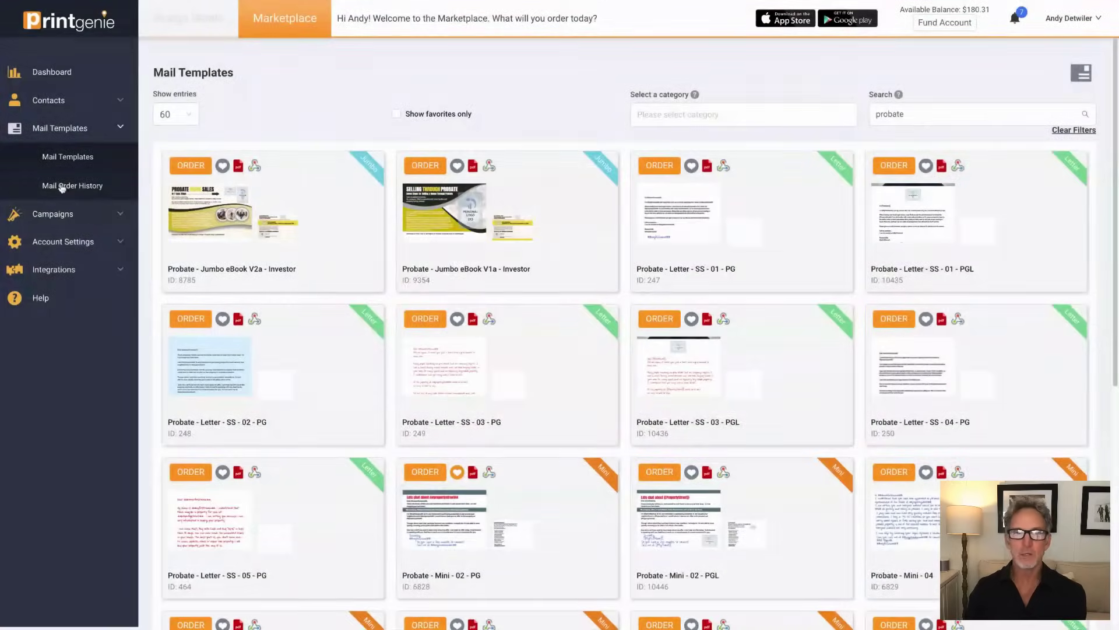
Step: Review Mail Order History, then go to Contacts > My Contacts Lists
{"action": "left_click", "coordinate": [61, 189]}
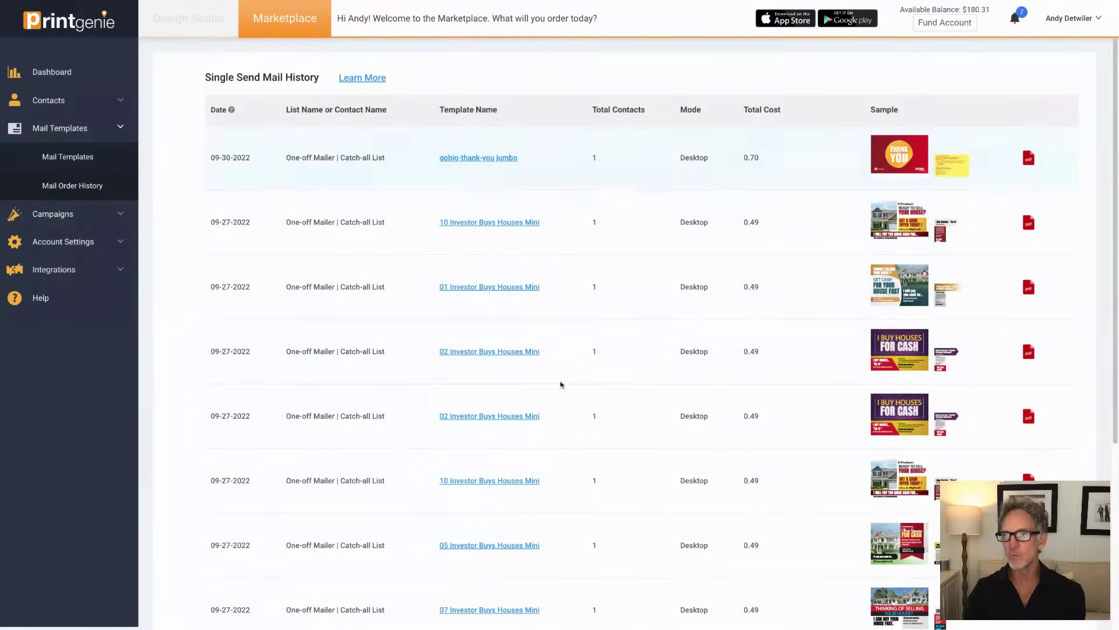
{"action": "scroll", "coordinate": [678, 367], "scroll_direction": "down", "scroll_amount": 3}
{"action": "scroll", "coordinate": [910, 373], "scroll_direction": "up", "scroll_amount": 5}
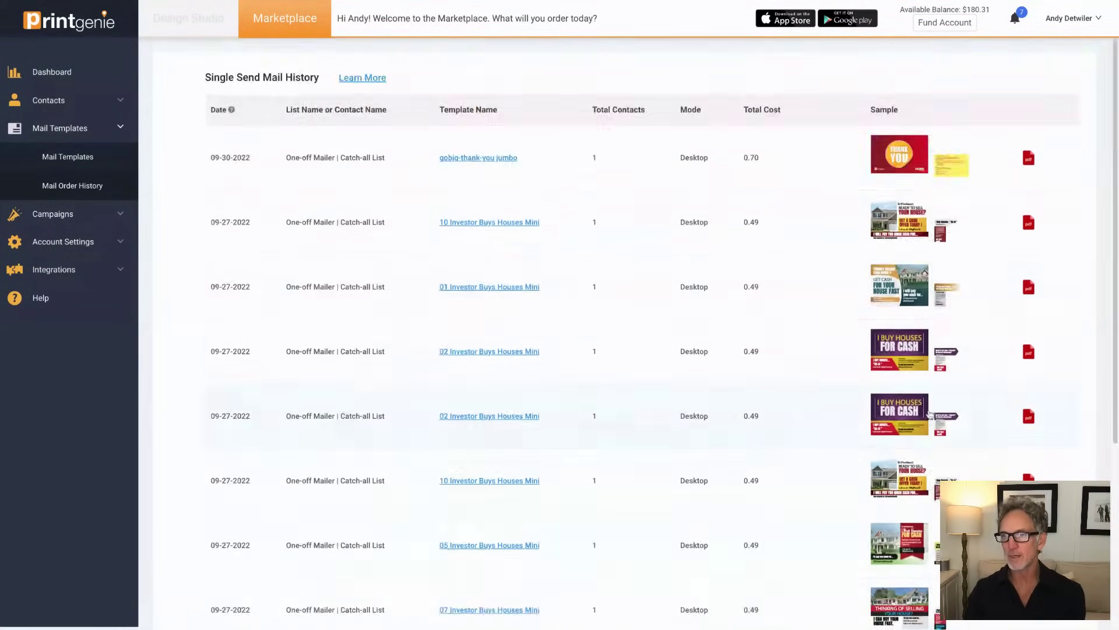
{"action": "left_click", "coordinate": [58, 103]}
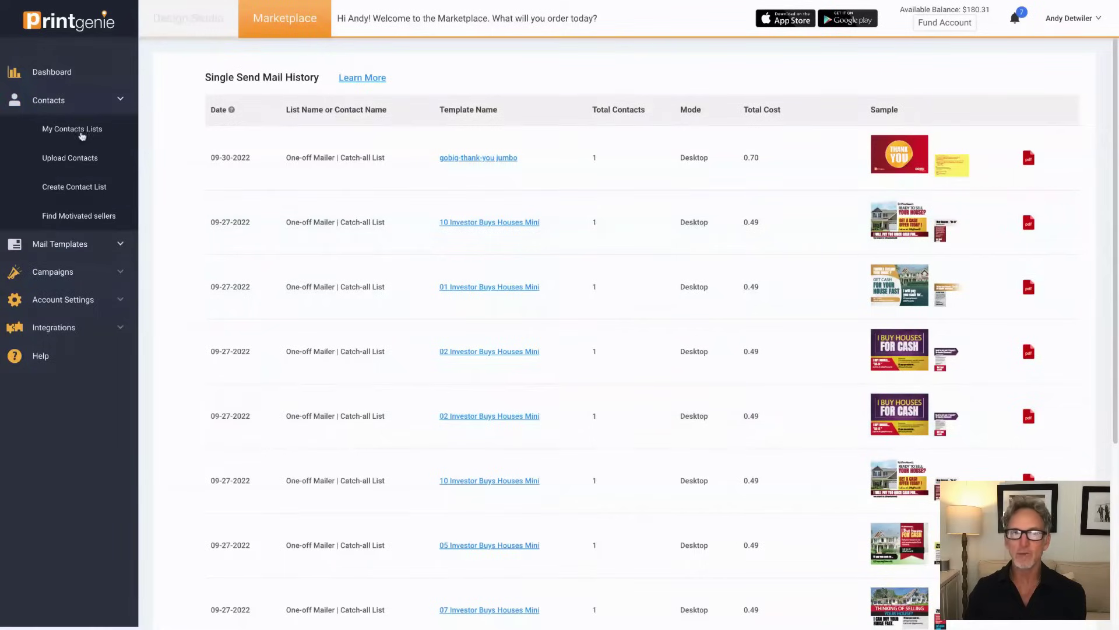
{"action": "left_click", "coordinate": [79, 131]}
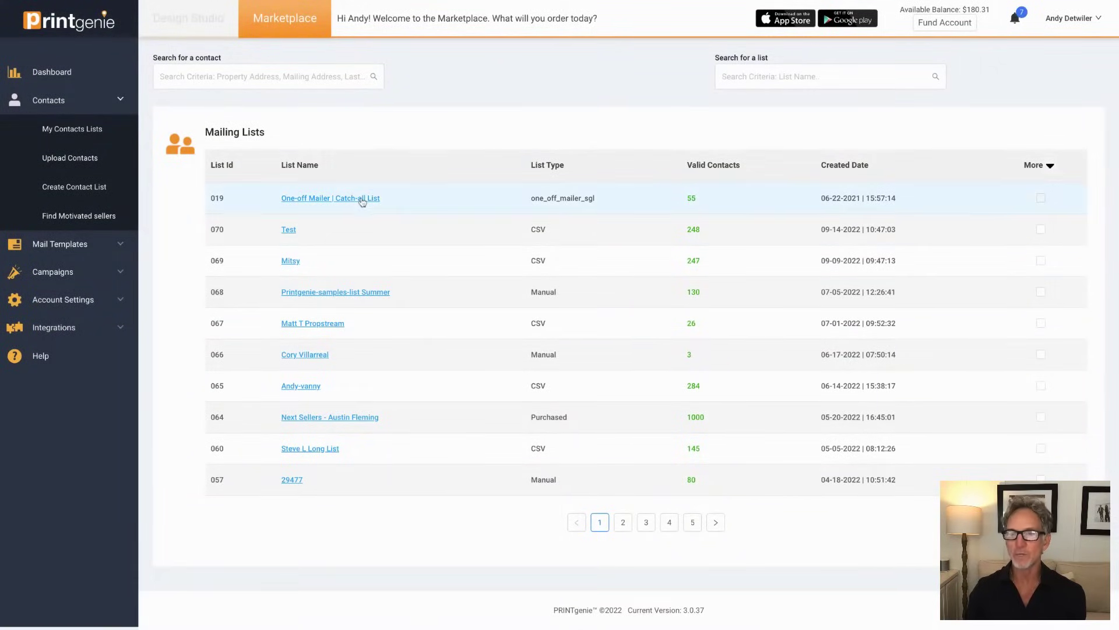
Step: Preview the Catch-all List's thank-you and Investor Buys Houses mailers, then expand Campaigns
{"action": "left_click", "coordinate": [331, 198]}
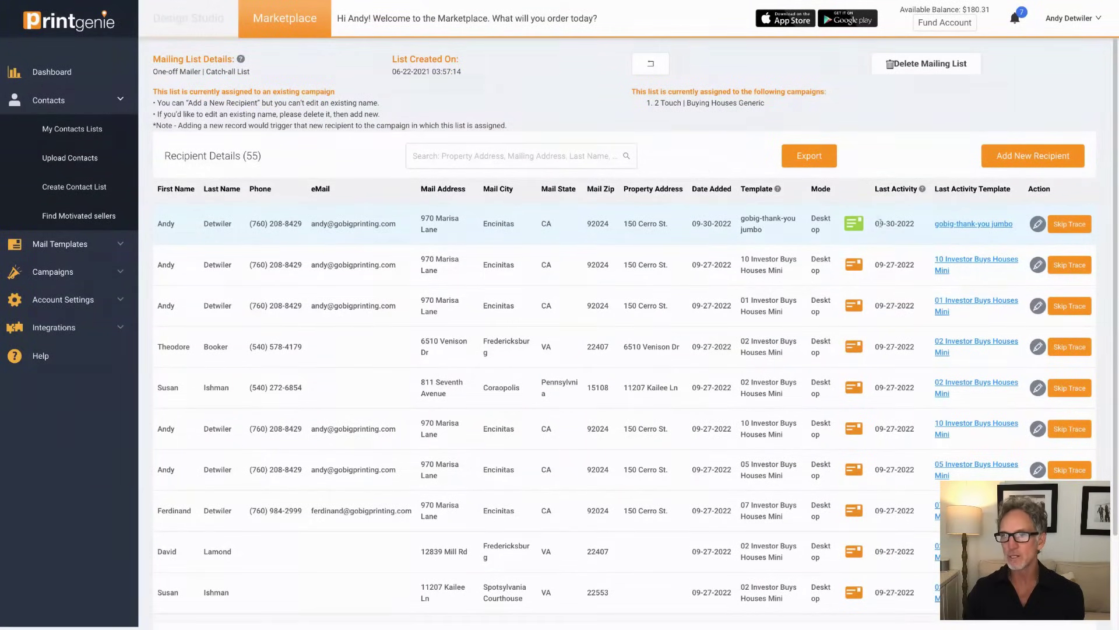
{"action": "left_click", "coordinate": [969, 225]}
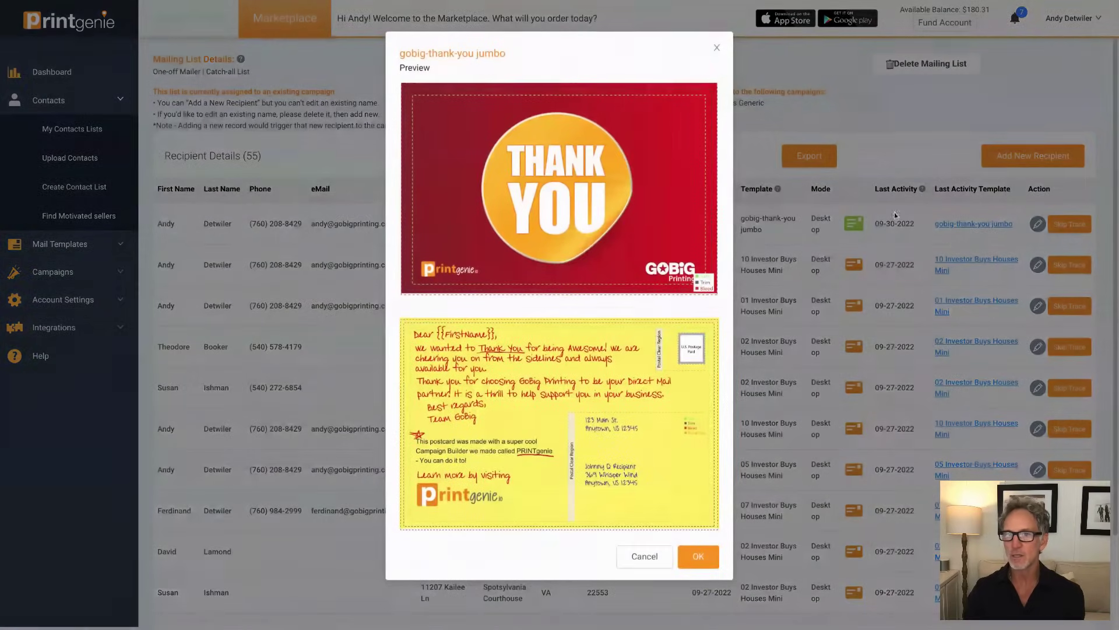
{"action": "left_click", "coordinate": [716, 49]}
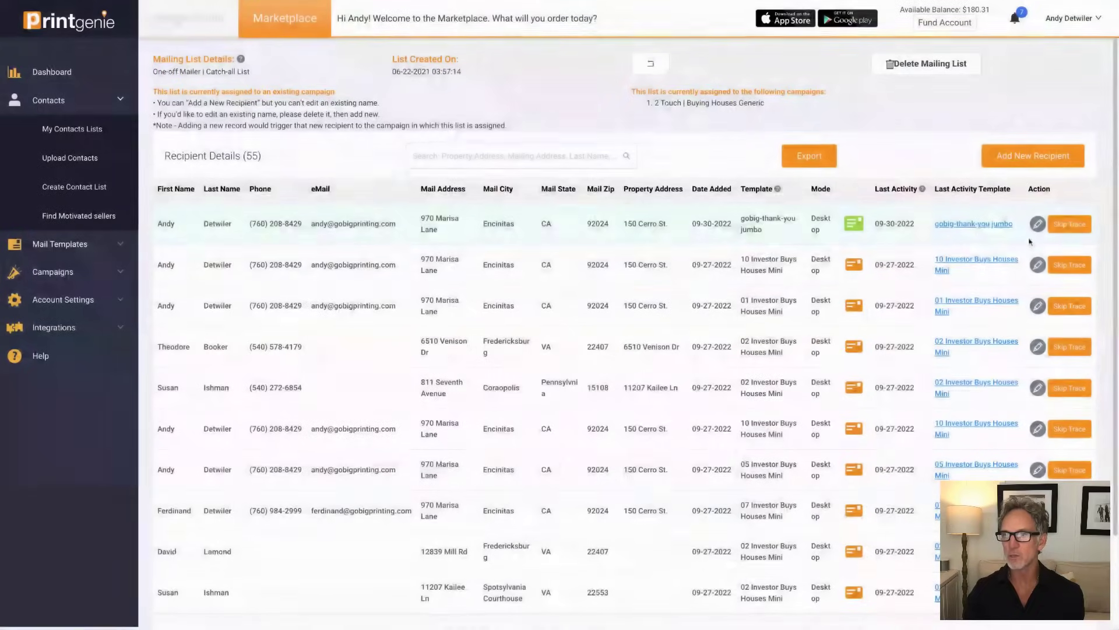
{"action": "left_click", "coordinate": [988, 261]}
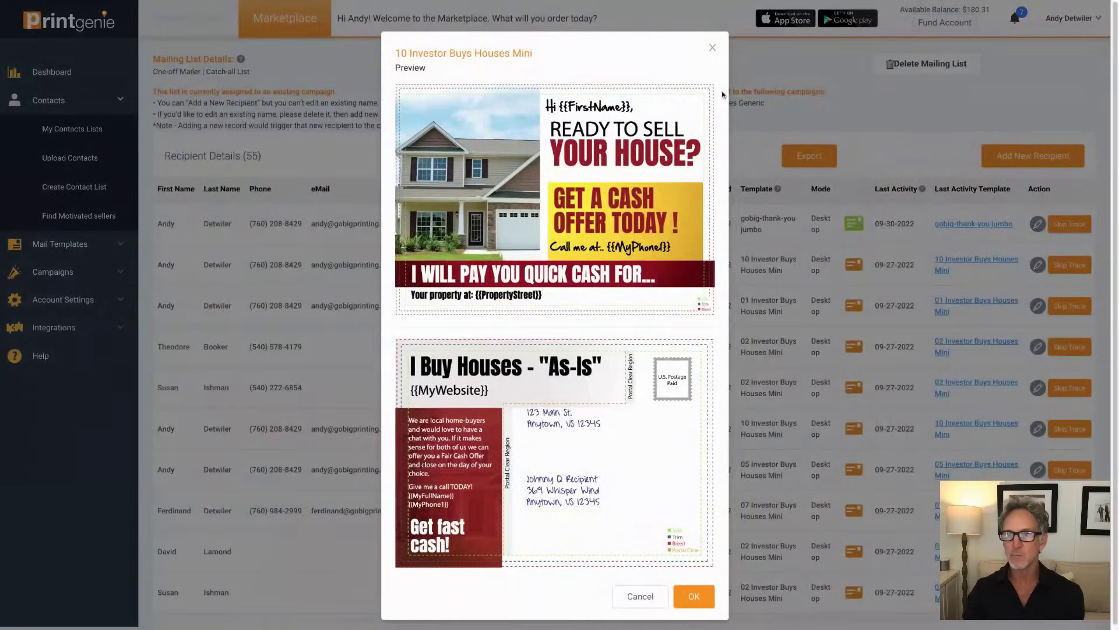
{"action": "left_click", "coordinate": [714, 47]}
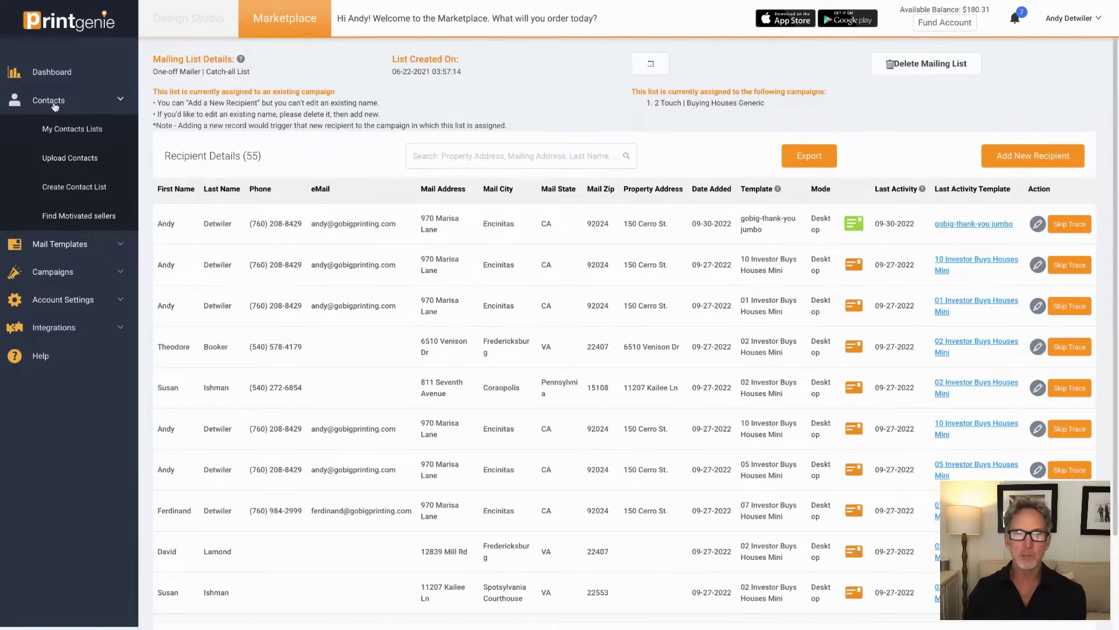
{"action": "left_click", "coordinate": [63, 245]}
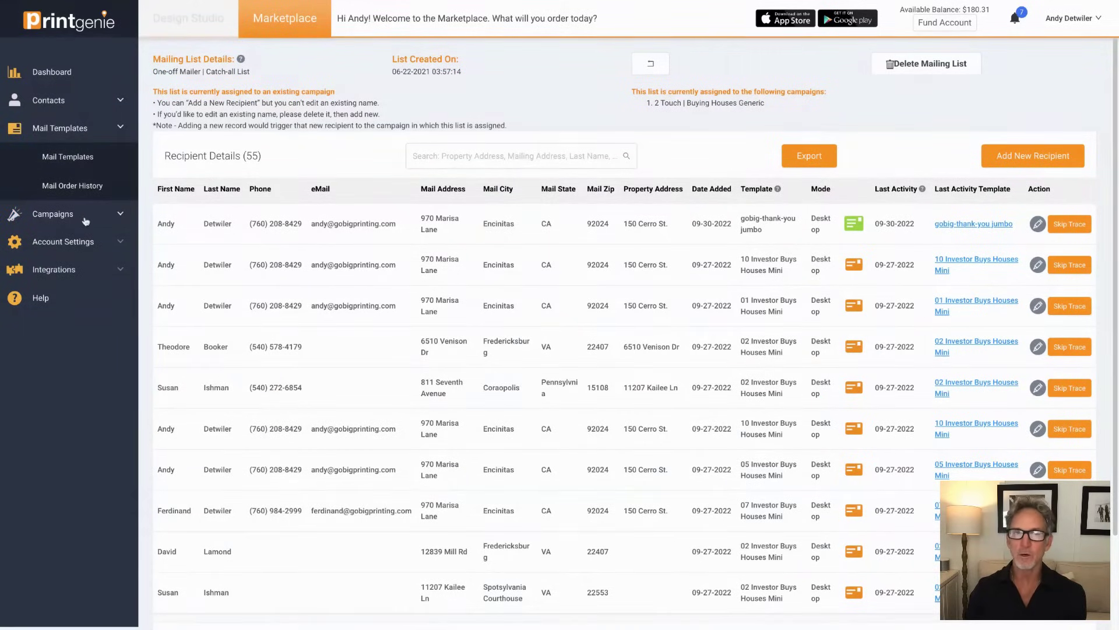
{"action": "left_click", "coordinate": [60, 217]}
Step: Open Order Campaigns and select the Creative Financing | 4 Touch campaign
{"action": "left_click", "coordinate": [80, 186]}
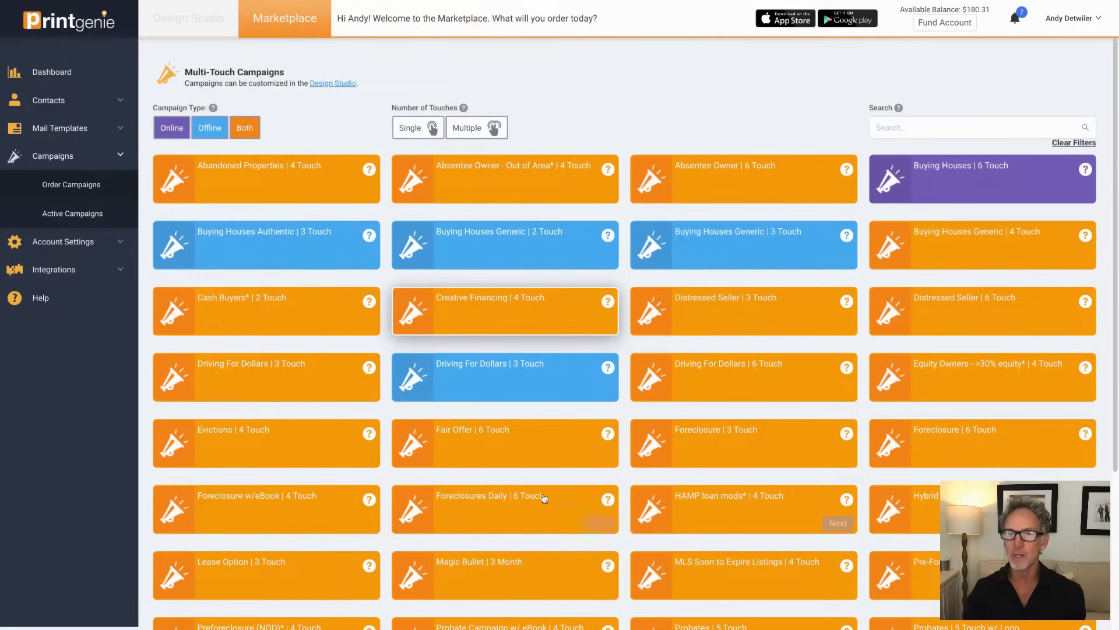
{"action": "scroll", "coordinate": [740, 469], "scroll_direction": "down", "scroll_amount": 1}
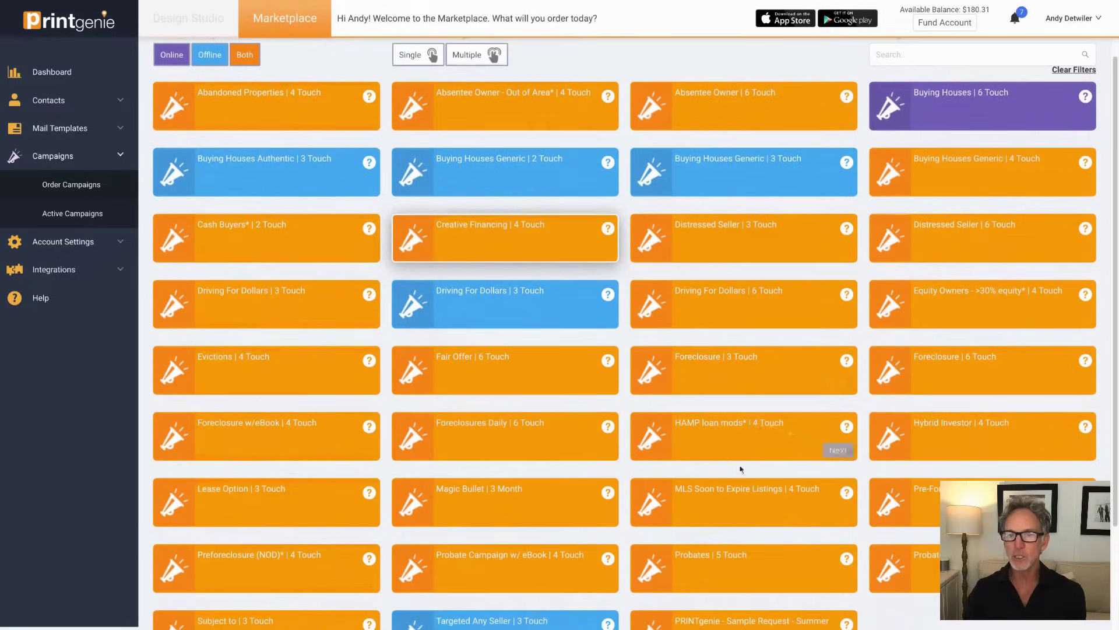
{"action": "scroll", "coordinate": [740, 469], "scroll_direction": "down", "scroll_amount": 1}
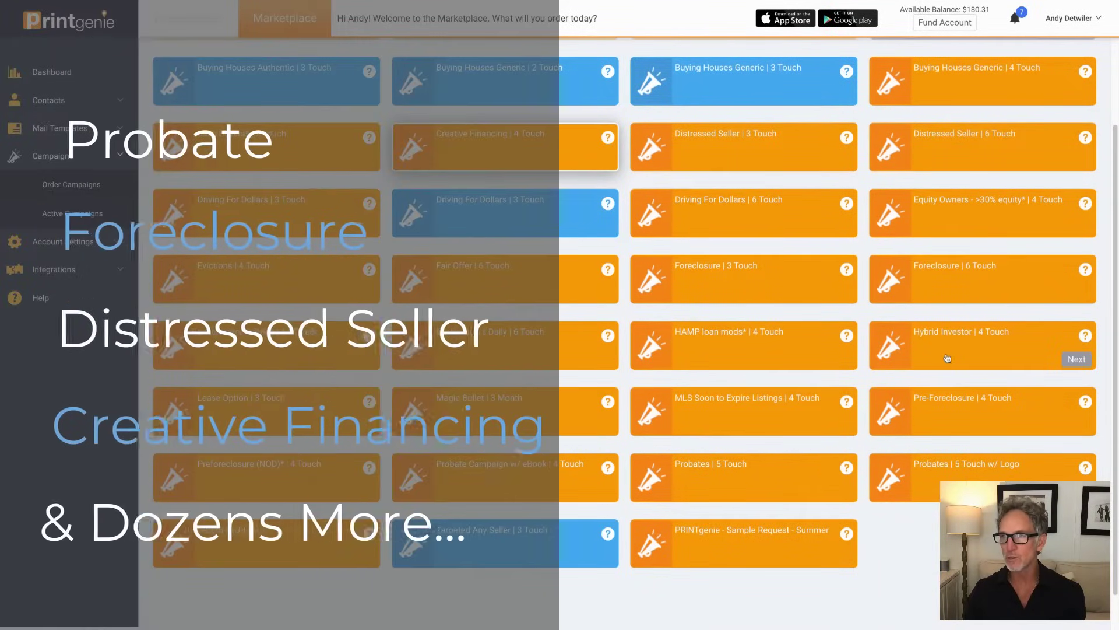
{"action": "scroll", "coordinate": [951, 184], "scroll_direction": "up", "scroll_amount": 1}
{"action": "scroll", "coordinate": [951, 184], "scroll_direction": "up", "scroll_amount": 1}
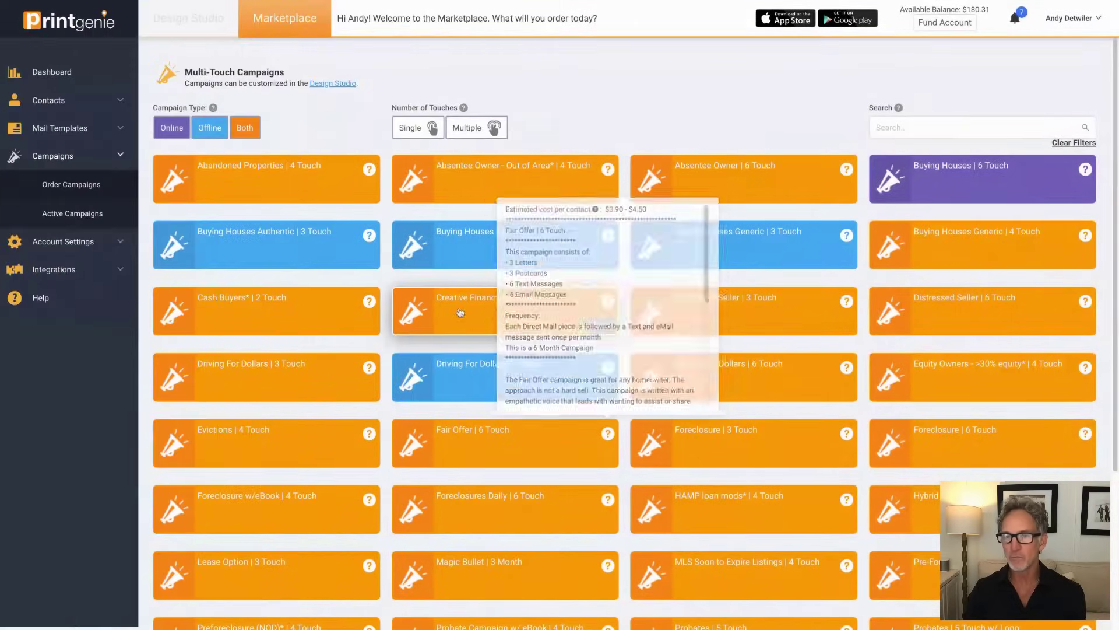
{"action": "mouse_move", "coordinate": [608, 137]}
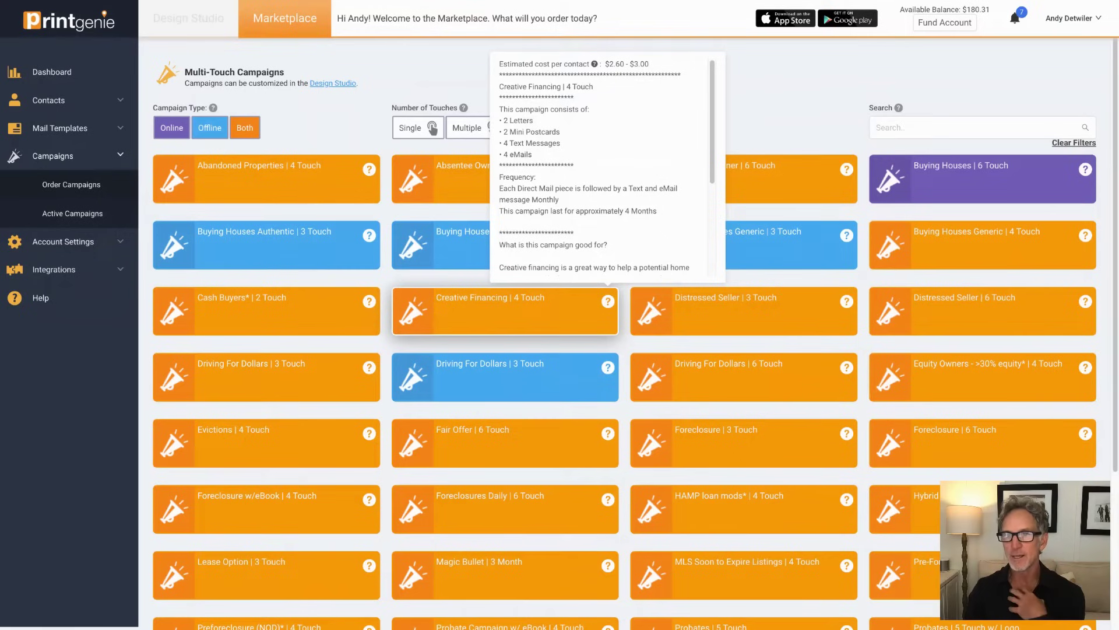
{"action": "scroll", "coordinate": [594, 232], "scroll_direction": "down", "scroll_amount": 2}
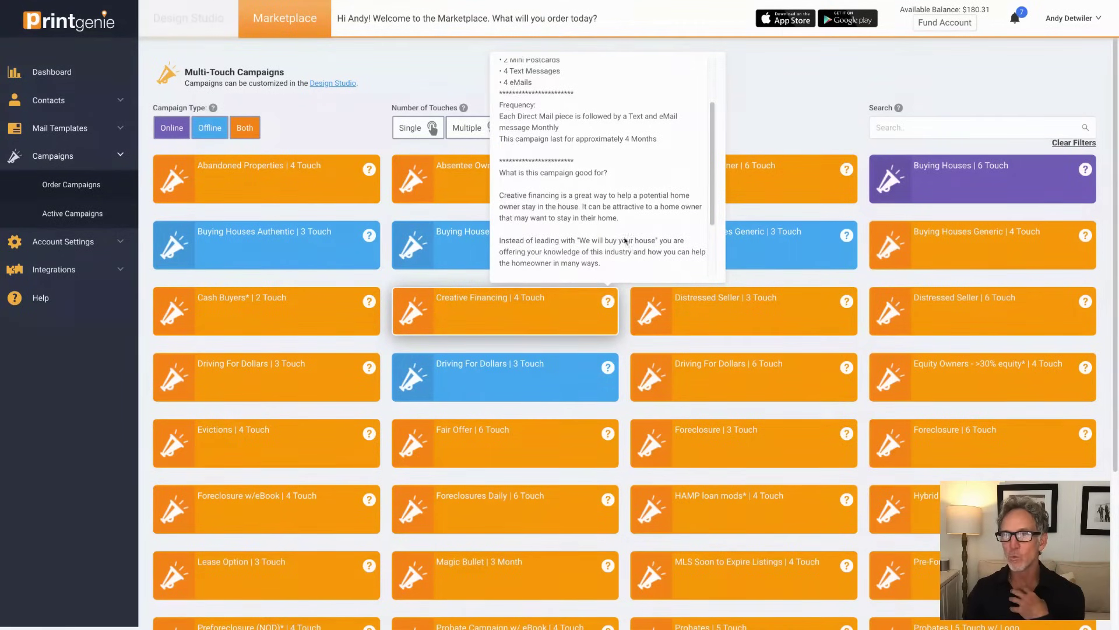
{"action": "scroll", "coordinate": [625, 253], "scroll_direction": "down", "scroll_amount": 2}
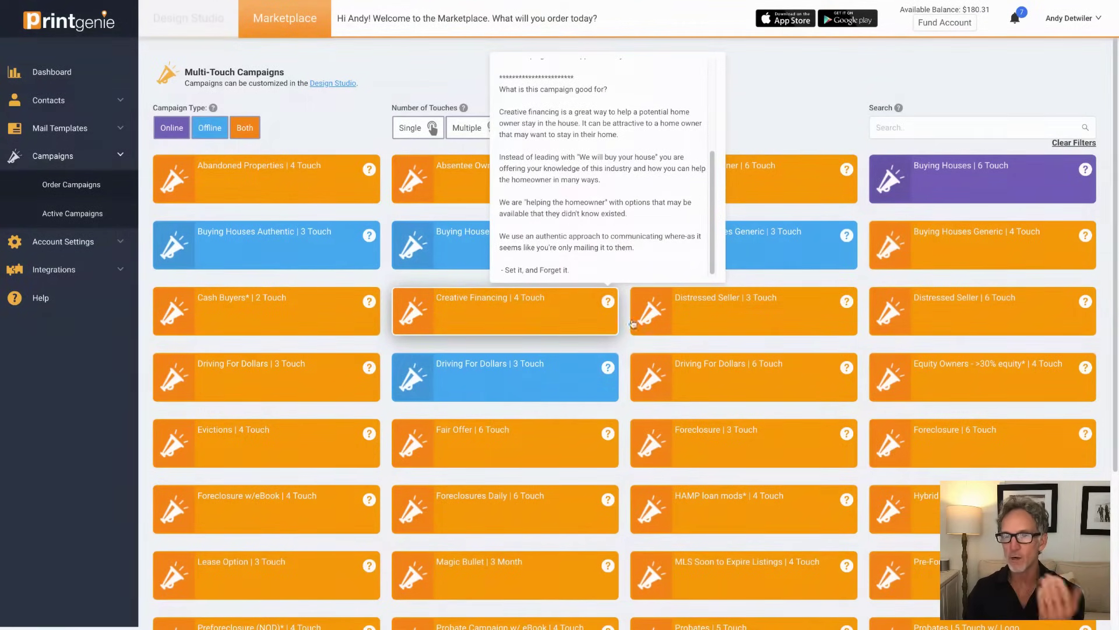
{"action": "left_click", "coordinate": [507, 324]}
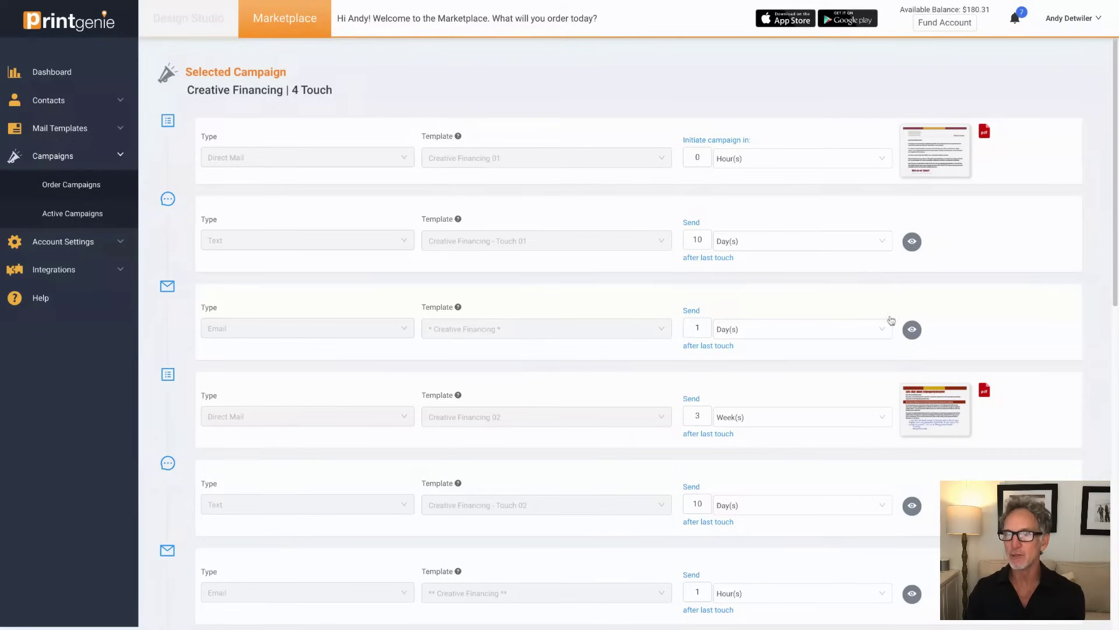
Step: Preview the Creative Financing 01 letter, the first text message and the email touch
{"action": "left_click", "coordinate": [930, 155]}
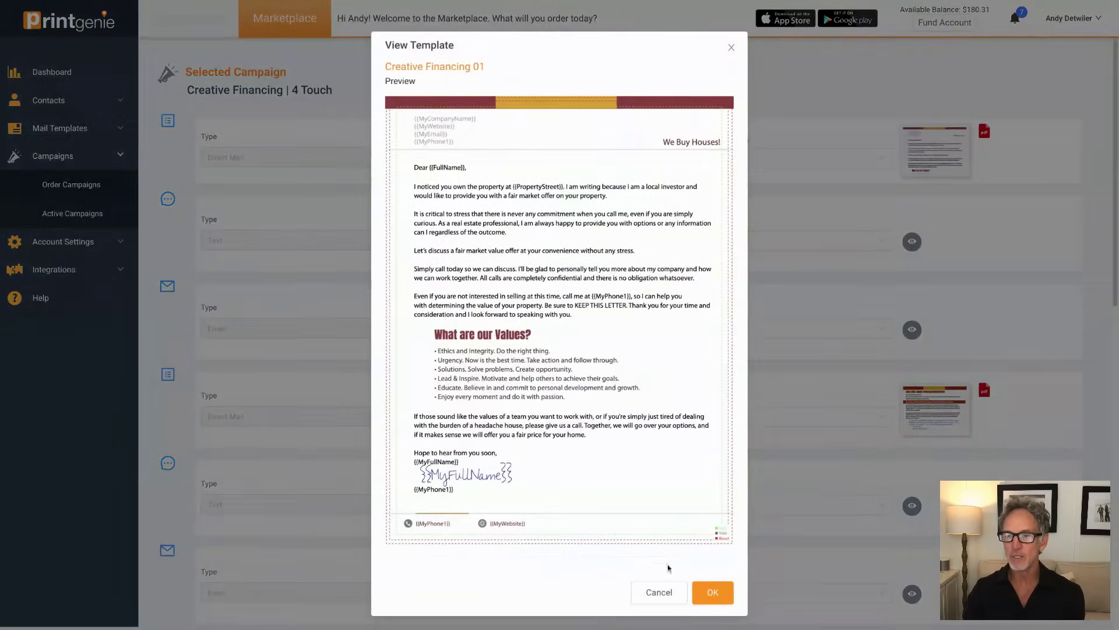
{"action": "left_click", "coordinate": [667, 591]}
{"action": "left_click", "coordinate": [914, 245]}
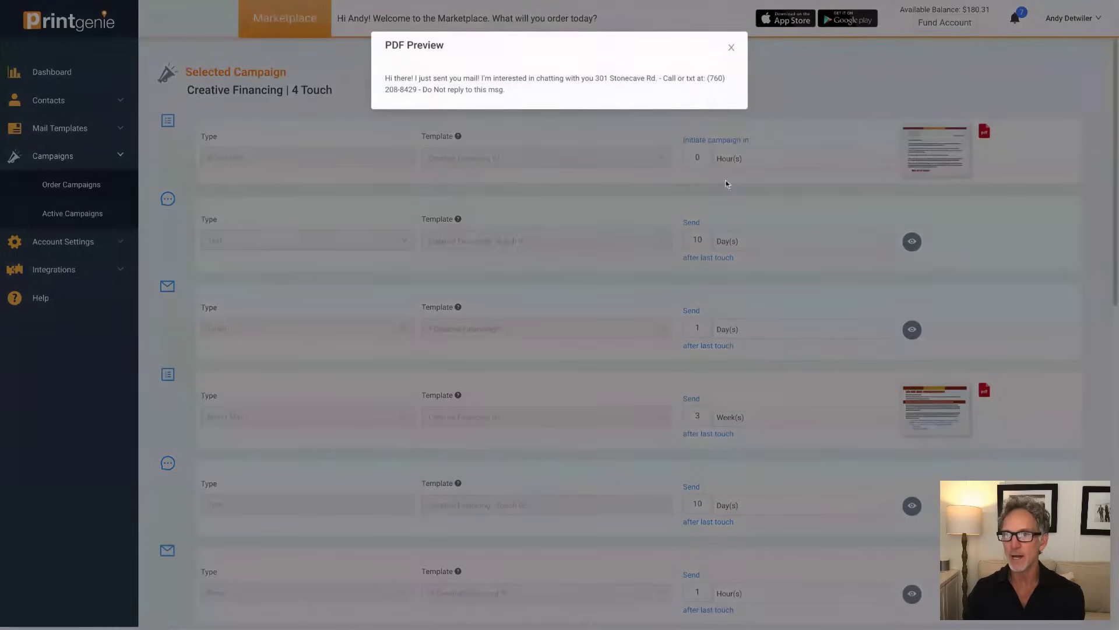
{"action": "left_click", "coordinate": [730, 48]}
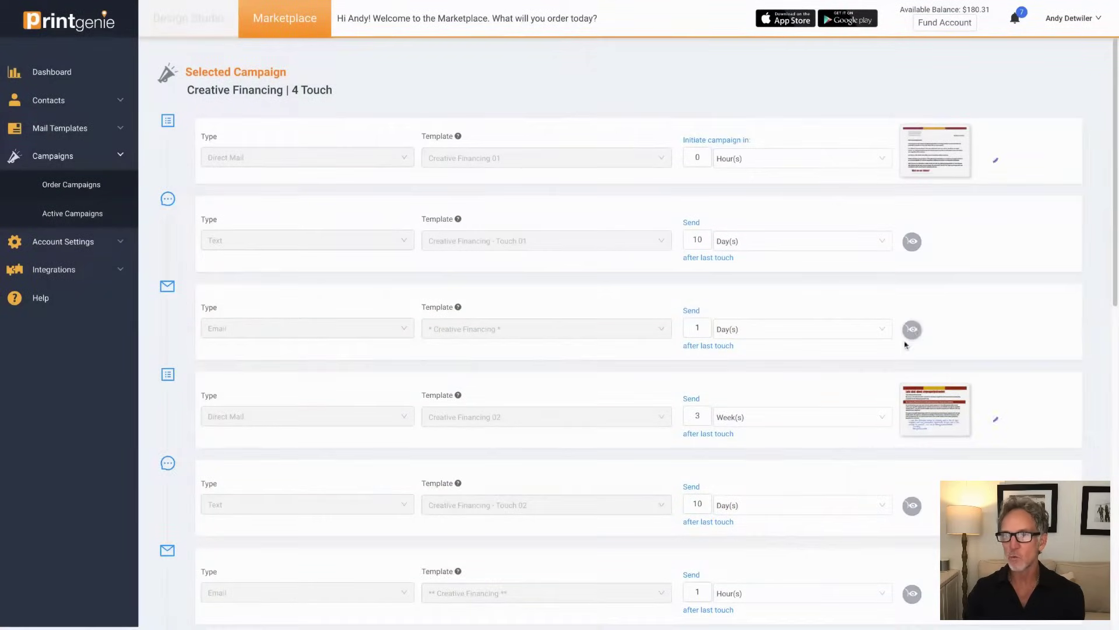
{"action": "left_click", "coordinate": [910, 331]}
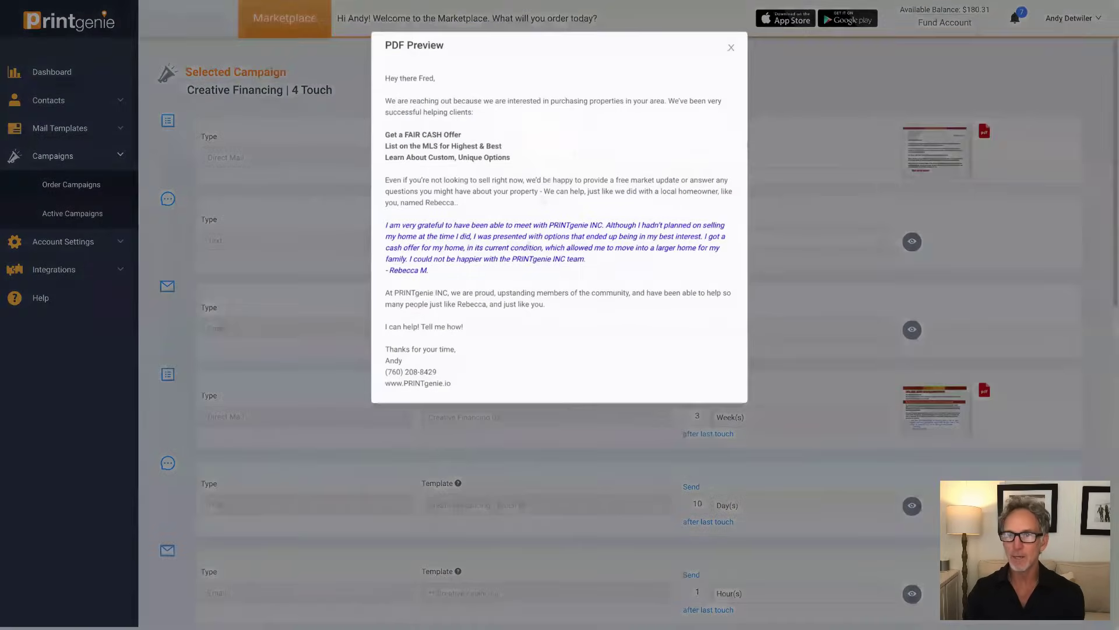
{"action": "left_click", "coordinate": [731, 50]}
{"action": "scroll", "coordinate": [875, 350], "scroll_direction": "down", "scroll_amount": 1}
Step: Preview the Creative Financing 02 and 03 mailers and 04 postcard, then continue
{"action": "left_click", "coordinate": [934, 316]}
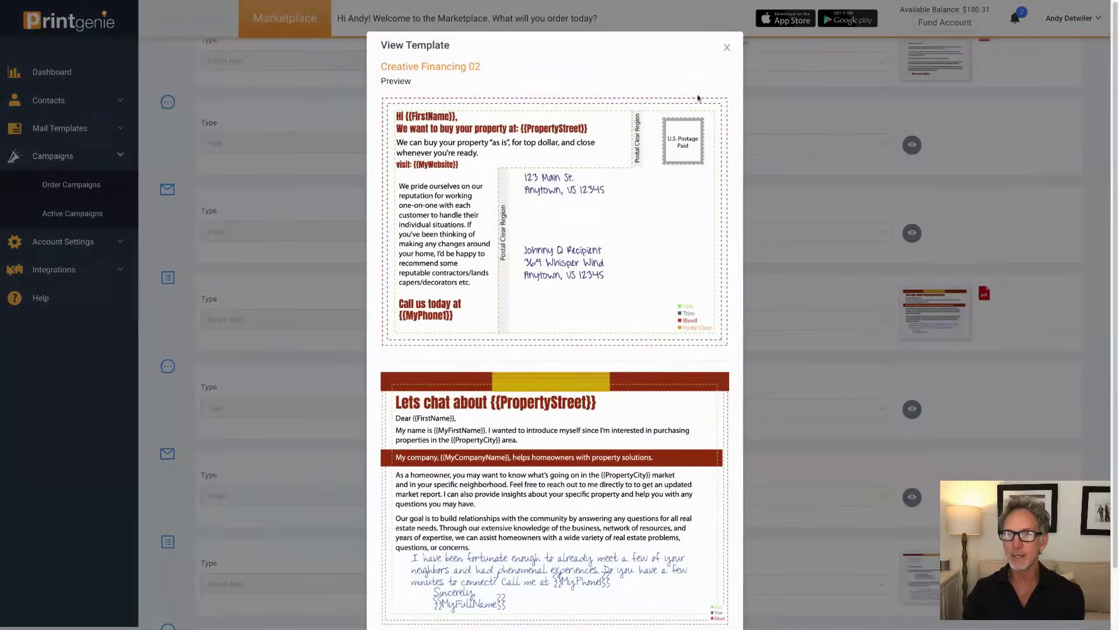
{"action": "left_click", "coordinate": [726, 51]}
{"action": "scroll", "coordinate": [1006, 345], "scroll_direction": "down", "scroll_amount": 1}
{"action": "left_click", "coordinate": [943, 221]}
{"action": "left_click", "coordinate": [731, 50]}
{"action": "scroll", "coordinate": [978, 374], "scroll_direction": "down", "scroll_amount": 2}
{"action": "left_click", "coordinate": [942, 289]}
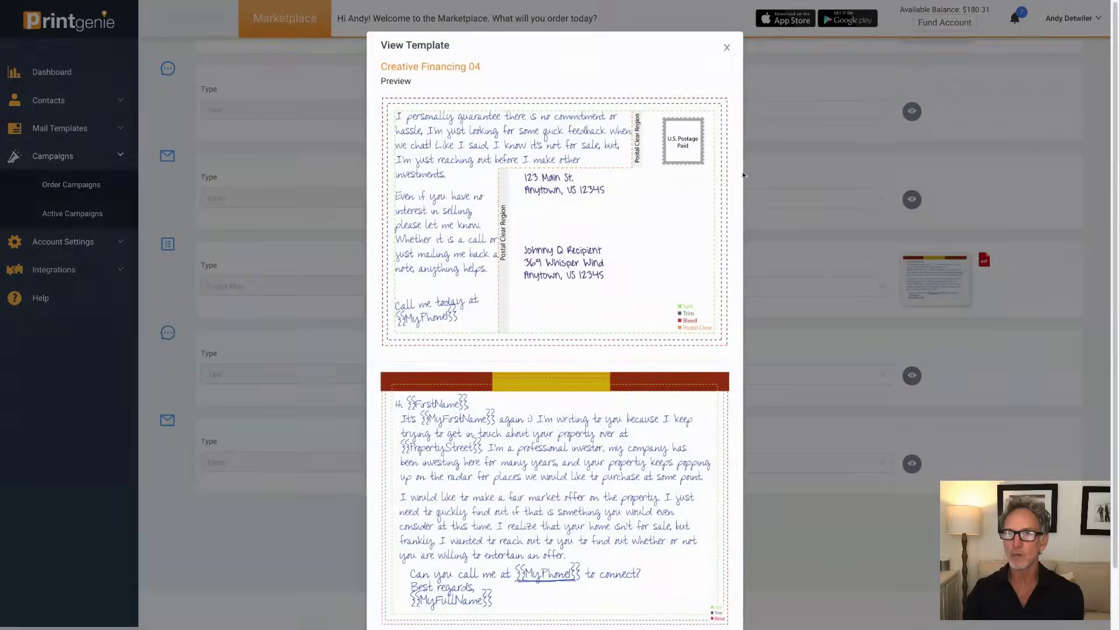
{"action": "left_click", "coordinate": [726, 50]}
{"action": "left_click", "coordinate": [682, 543]}
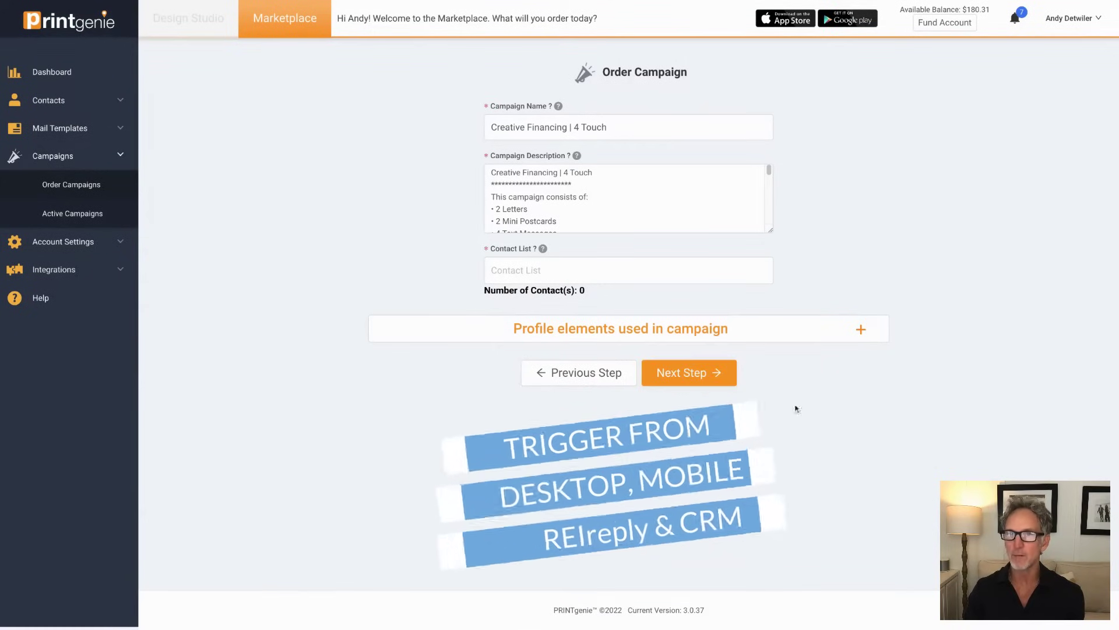
Step: Assign the three-contact list, accept the terms and reach the $8.20 purchase summary
{"action": "left_click", "coordinate": [700, 272]}
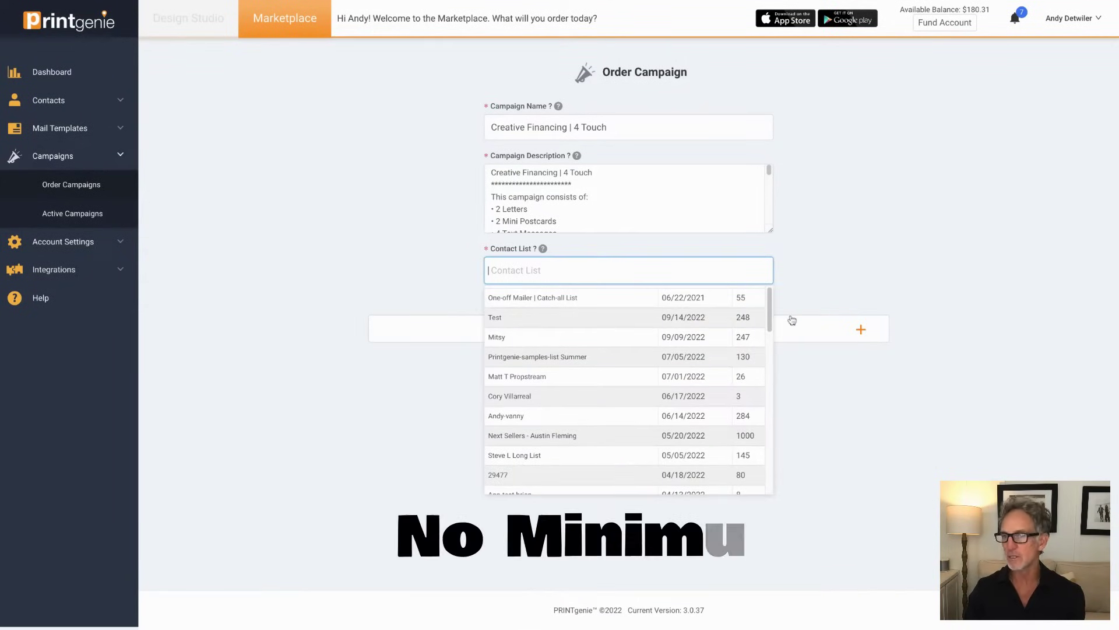
{"action": "left_click", "coordinate": [604, 401]}
{"action": "left_click", "coordinate": [971, 283]}
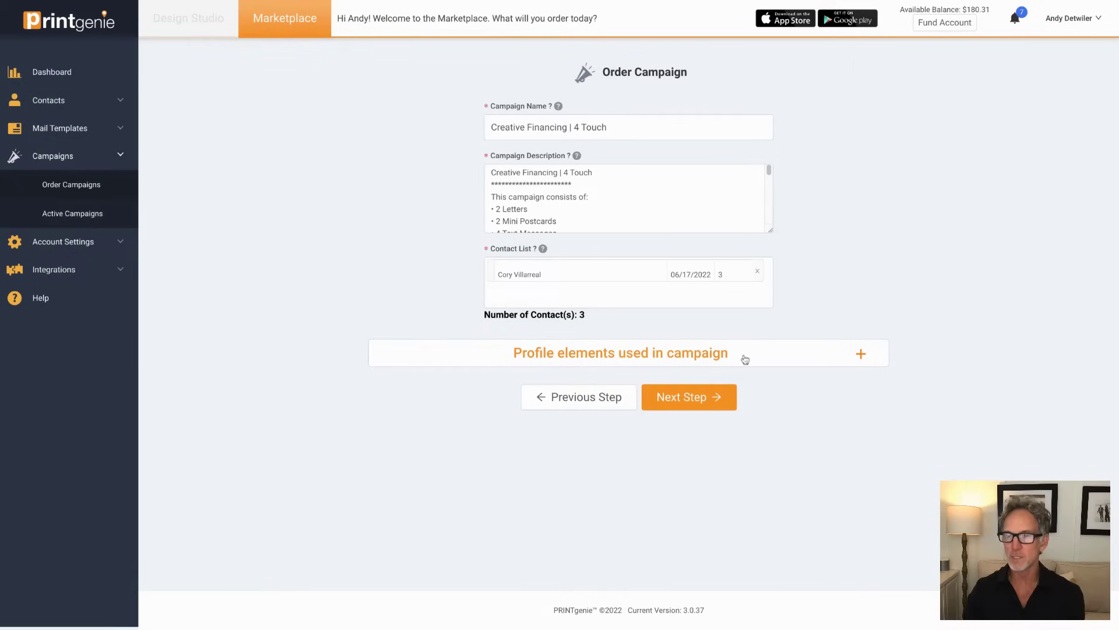
{"action": "left_click", "coordinate": [692, 397]}
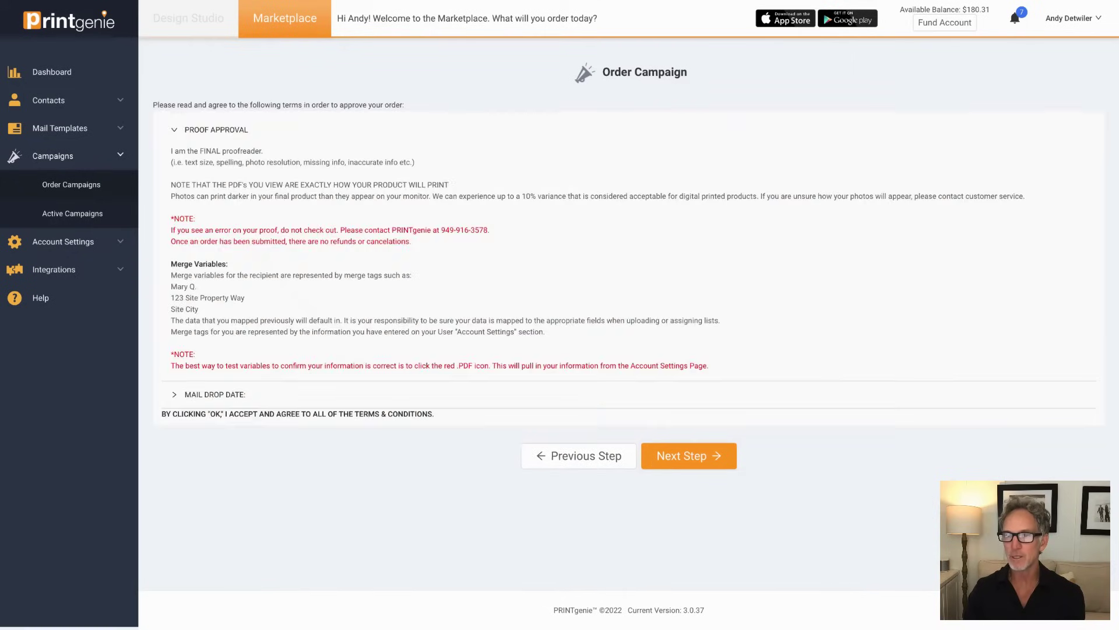
{"action": "left_click", "coordinate": [691, 456]}
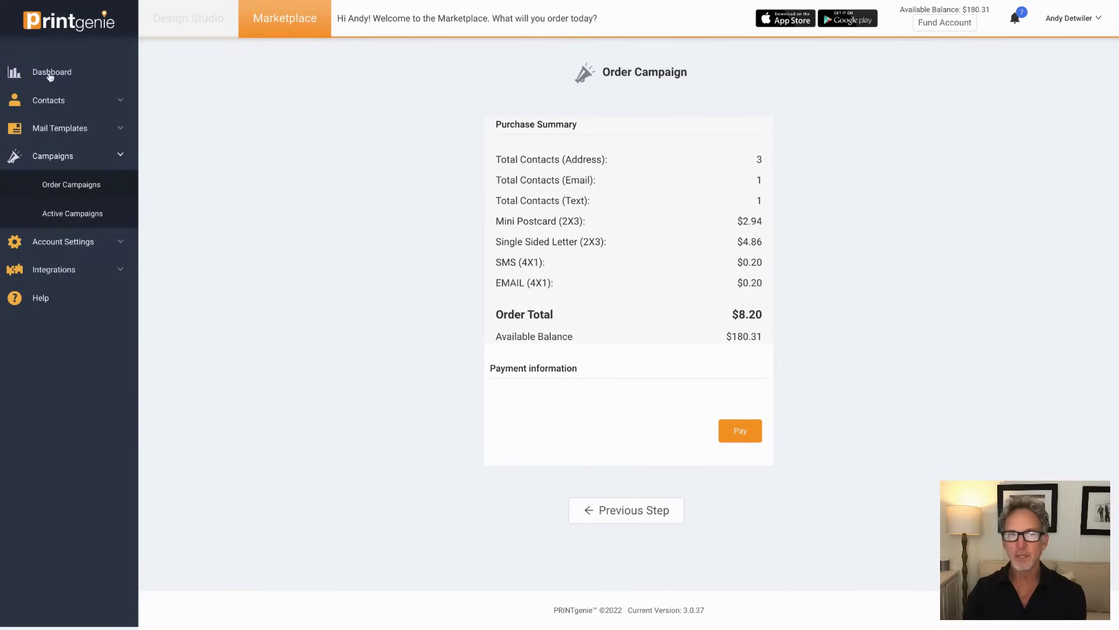
Step: Reopen the mail templates gallery showing 60 templates per page
{"action": "left_click", "coordinate": [60, 129]}
{"action": "left_click", "coordinate": [68, 158]}
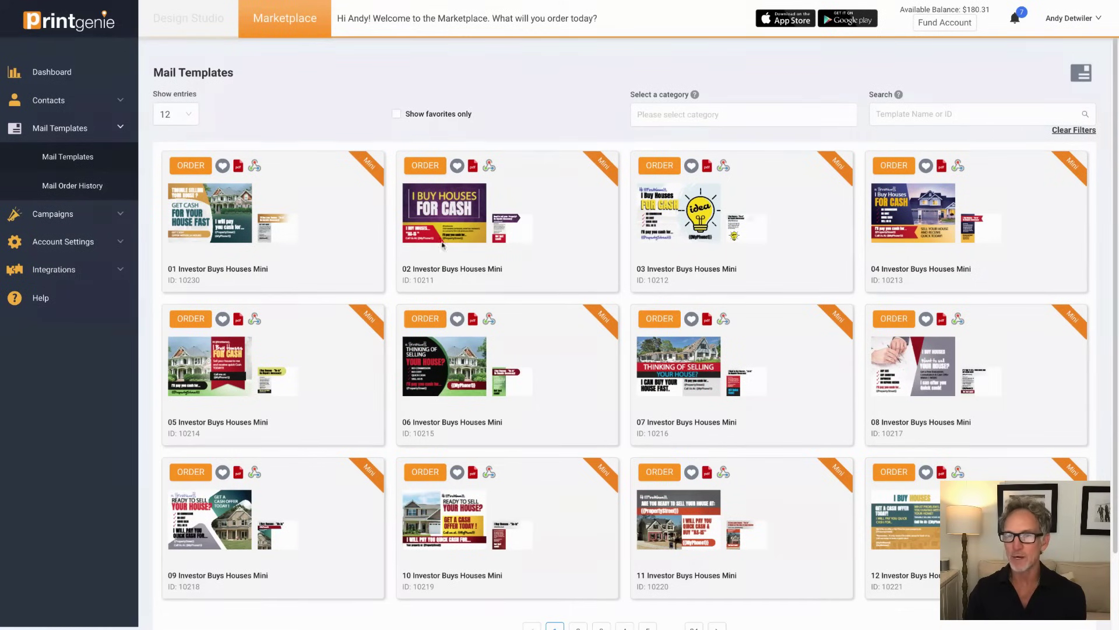
{"action": "left_click", "coordinate": [184, 122]}
{"action": "left_click", "coordinate": [177, 195]}
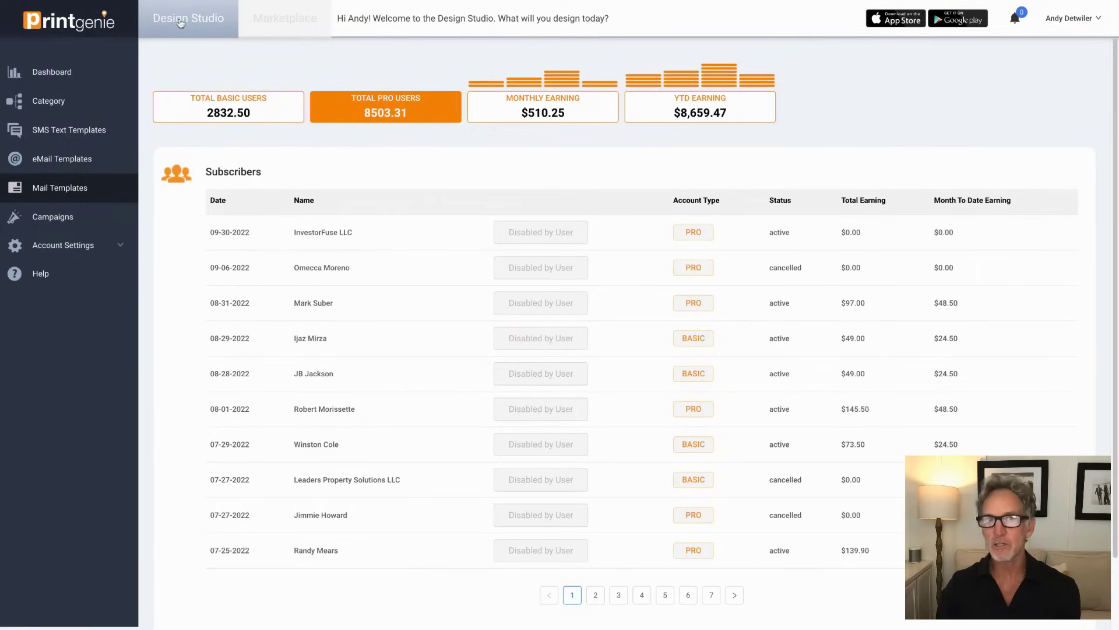
Step: In Design Studio's Mail Templates, start a new direct mail template, then dismiss it
{"action": "left_click", "coordinate": [71, 193]}
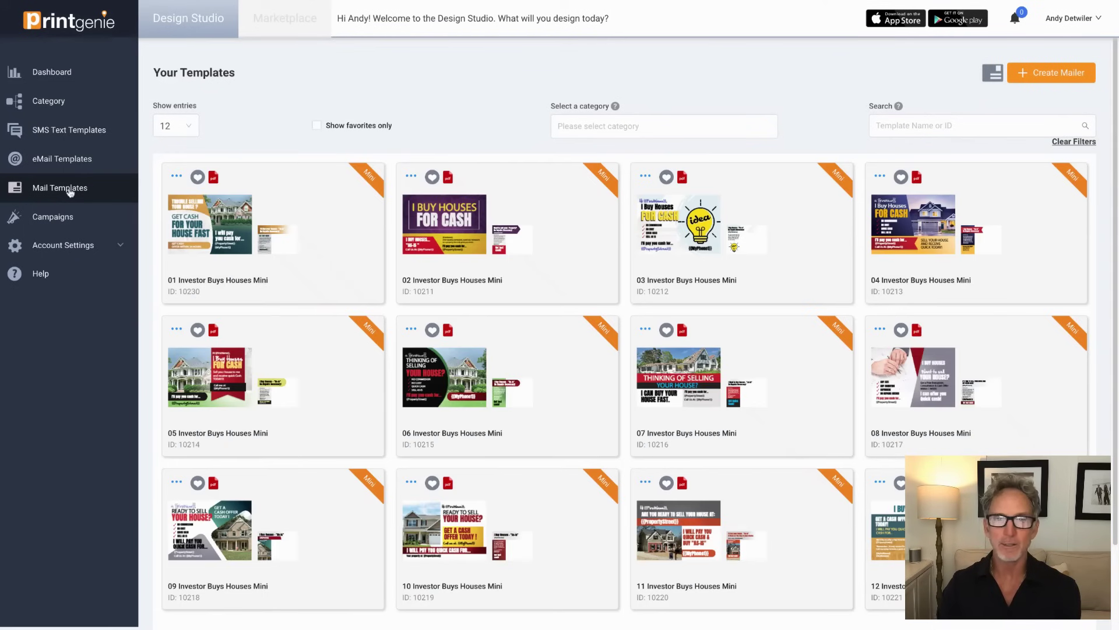
{"action": "left_click", "coordinate": [412, 178]}
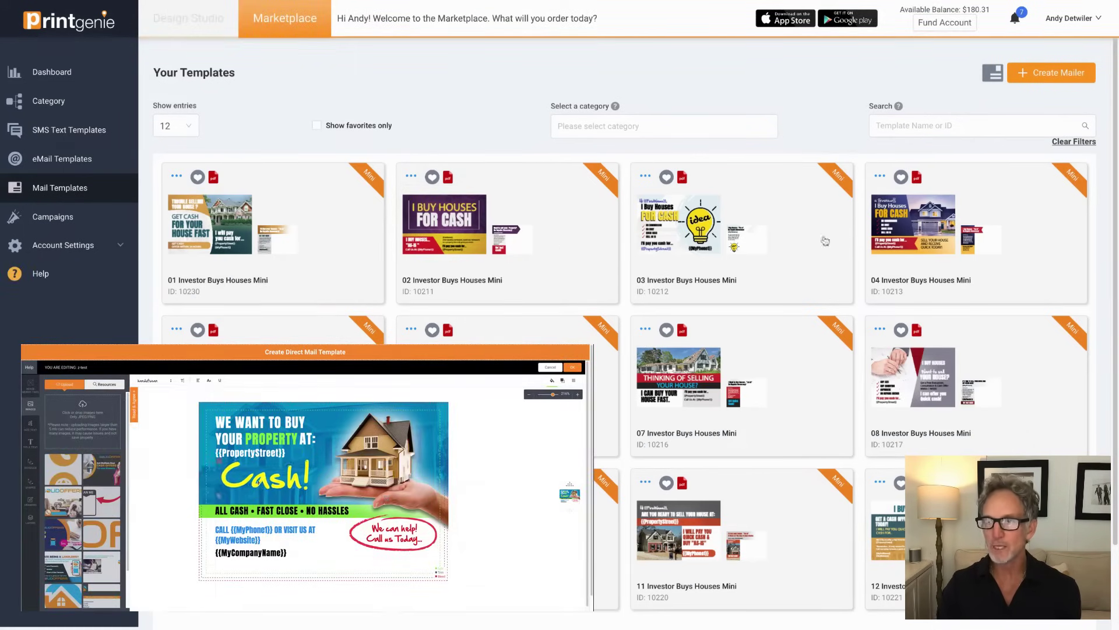
{"action": "left_click", "coordinate": [1052, 78]}
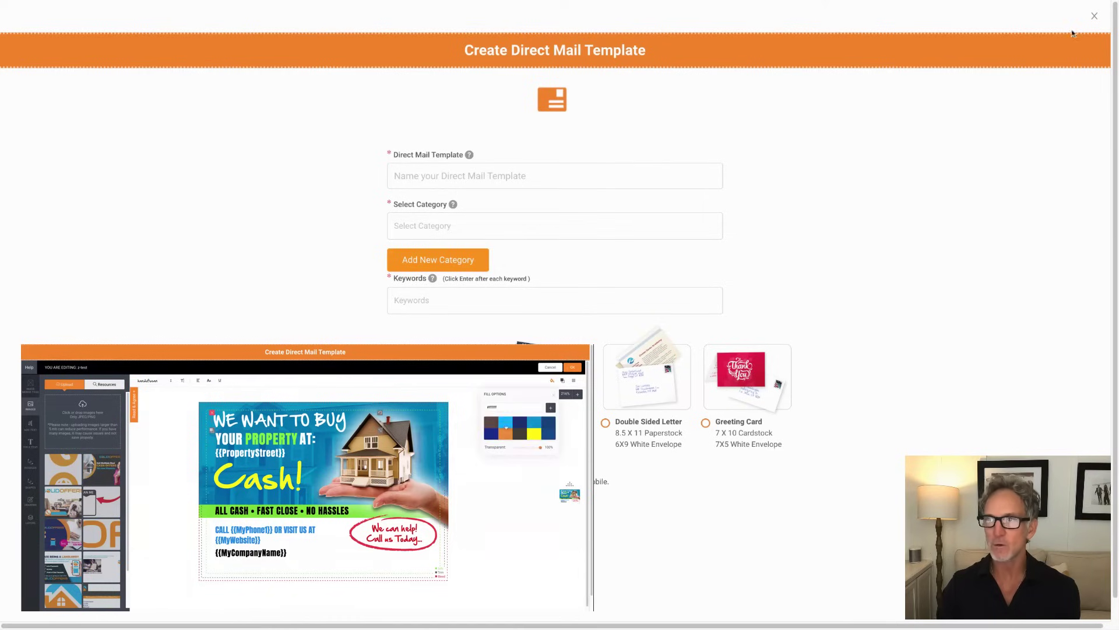
{"action": "left_click", "coordinate": [1093, 18]}
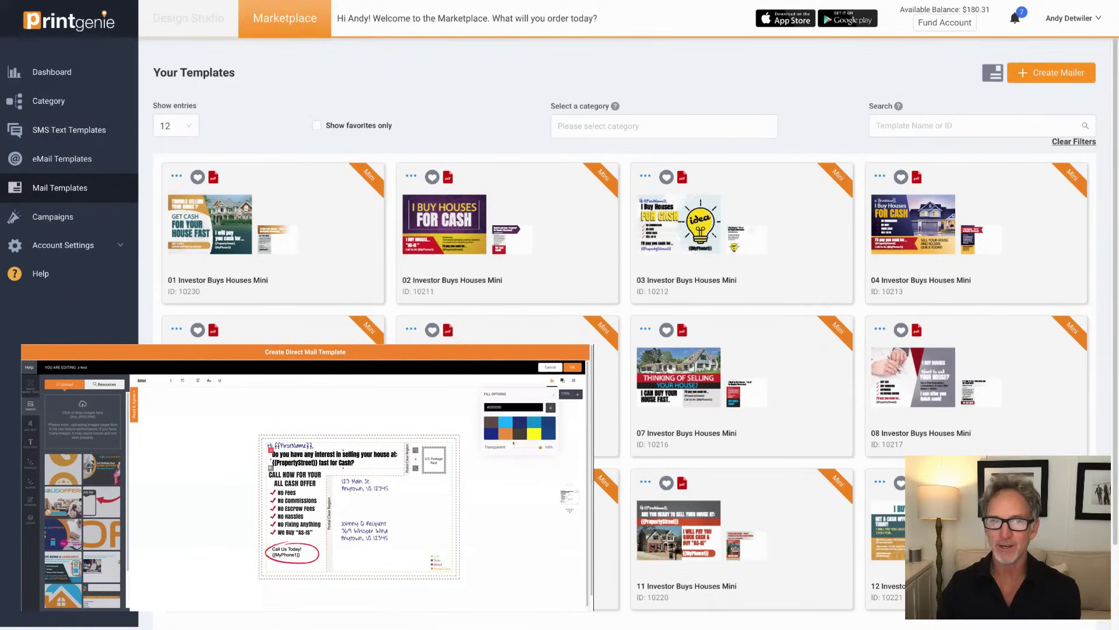
Step: Open the Campaigns page from the Design Studio sidebar
{"action": "left_click", "coordinate": [31, 218]}
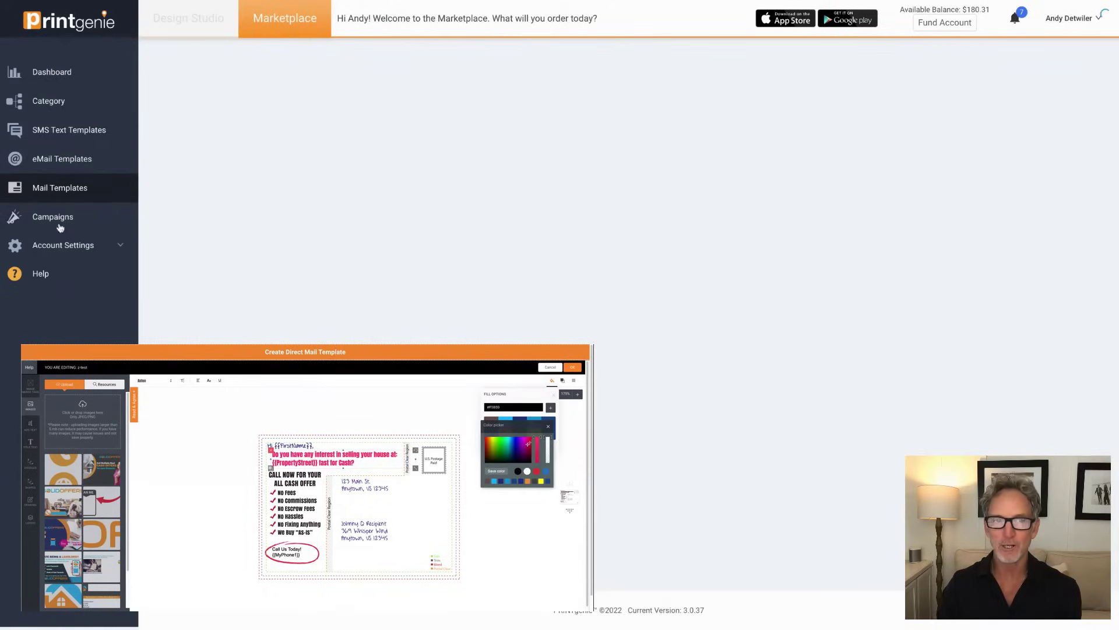